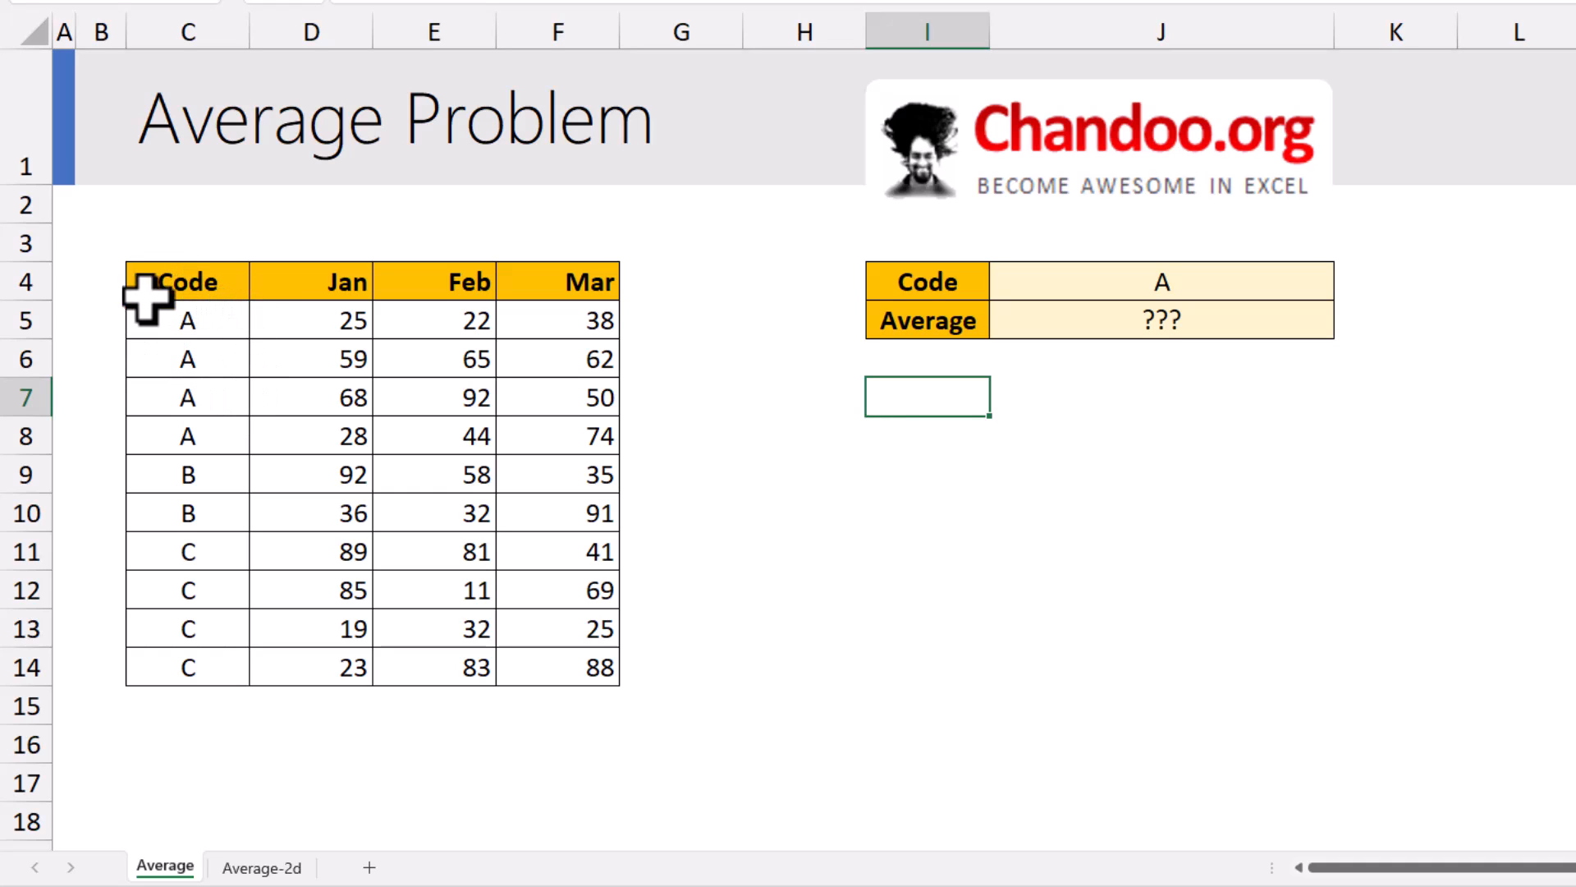
pyautogui.moveTo(188, 278); pyautogui.dragTo(184, 667)
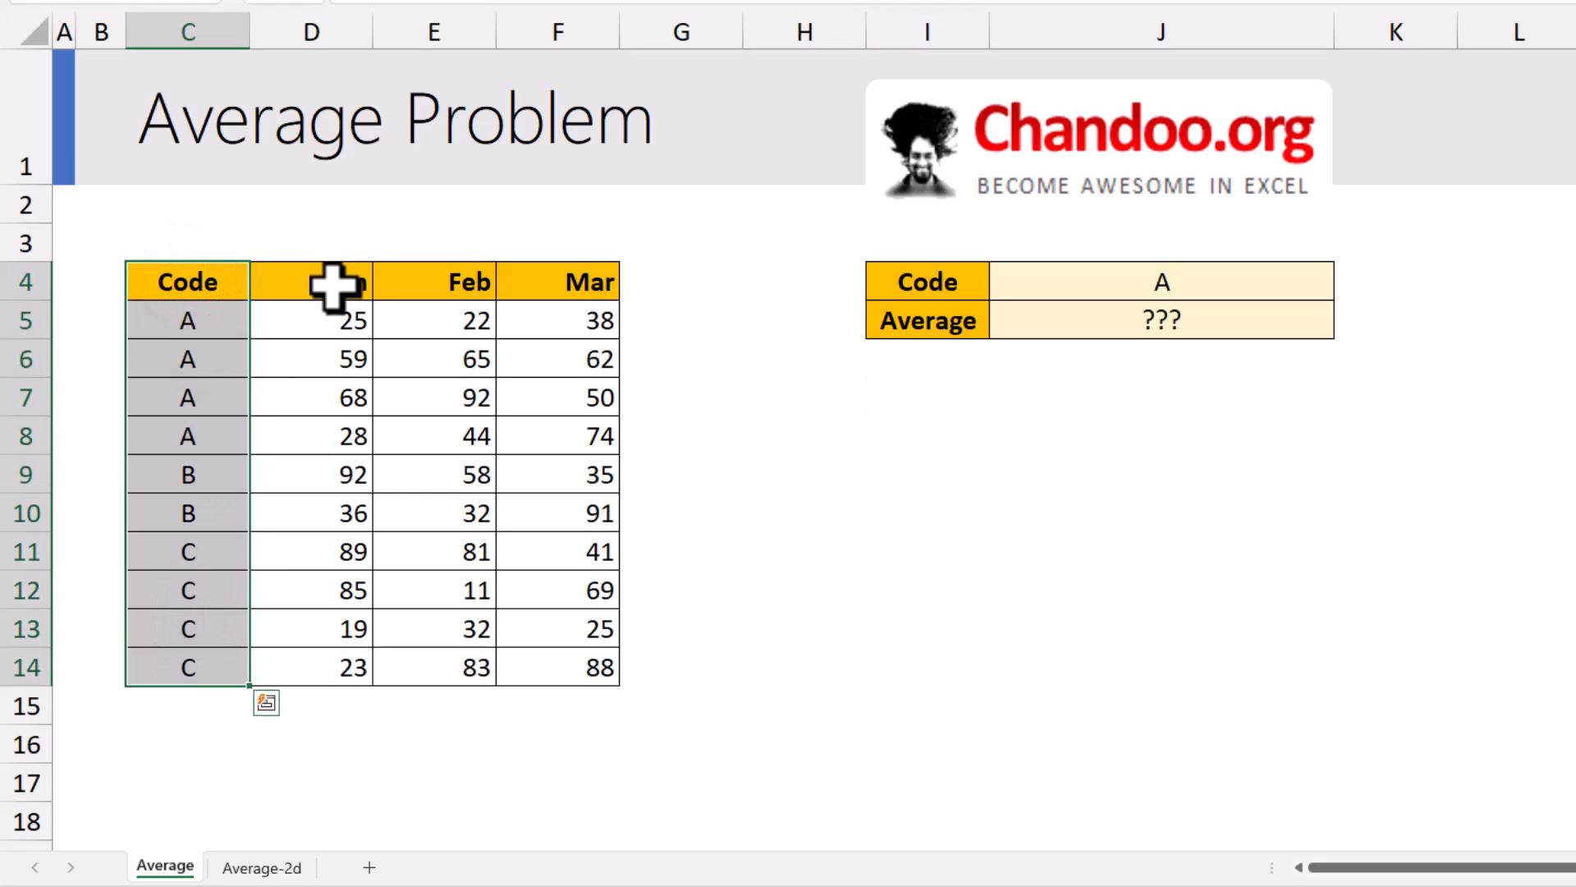
pyautogui.moveTo(333, 283); pyautogui.dragTo(548, 664)
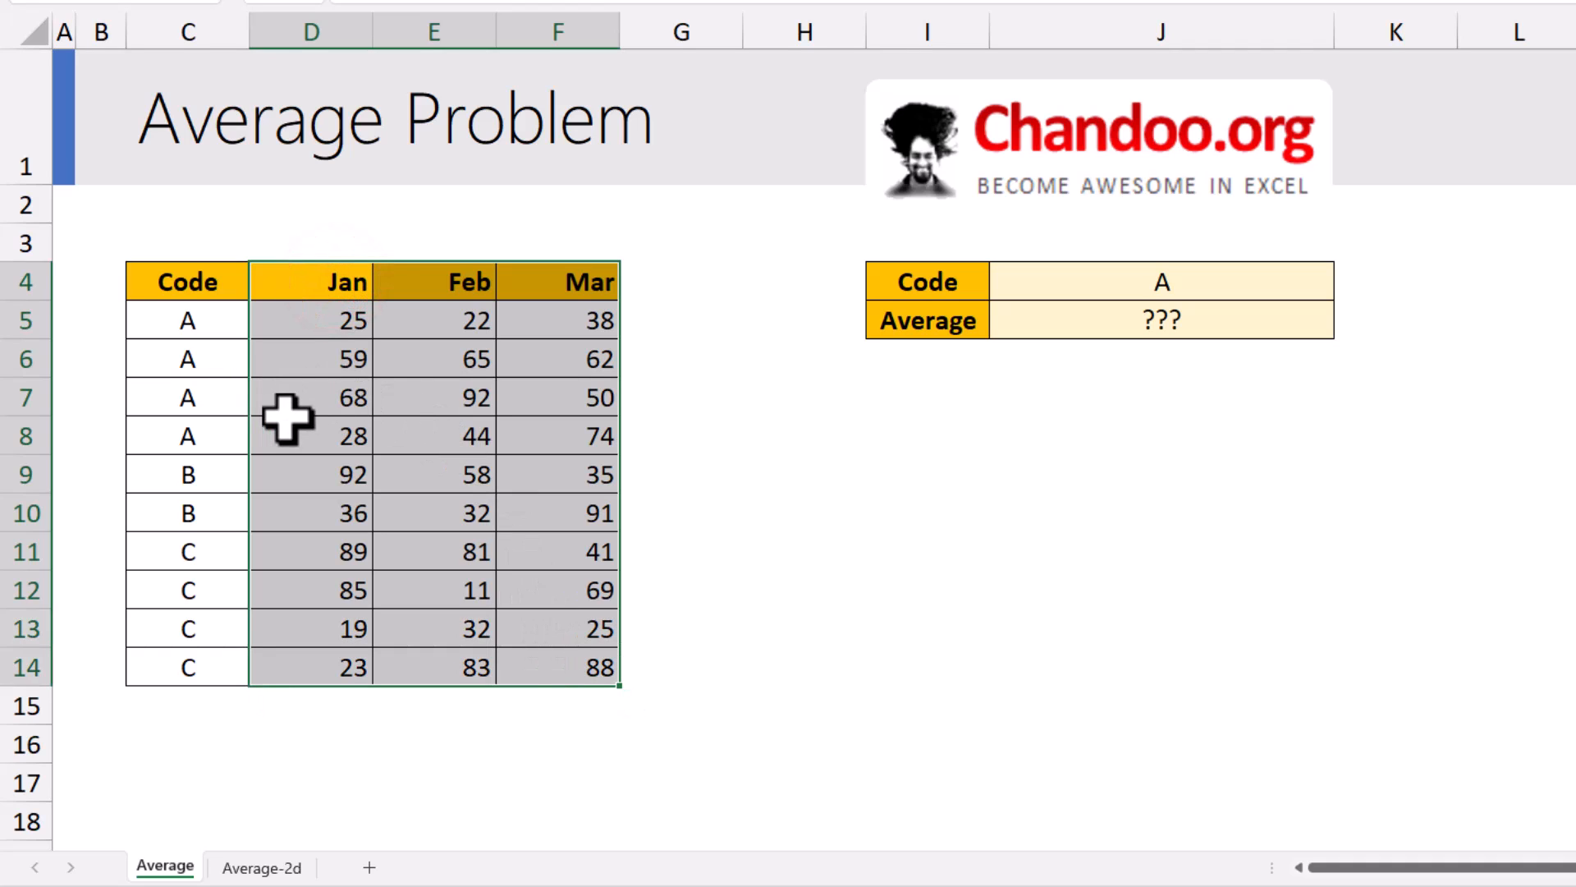
pyautogui.click(1112, 312)
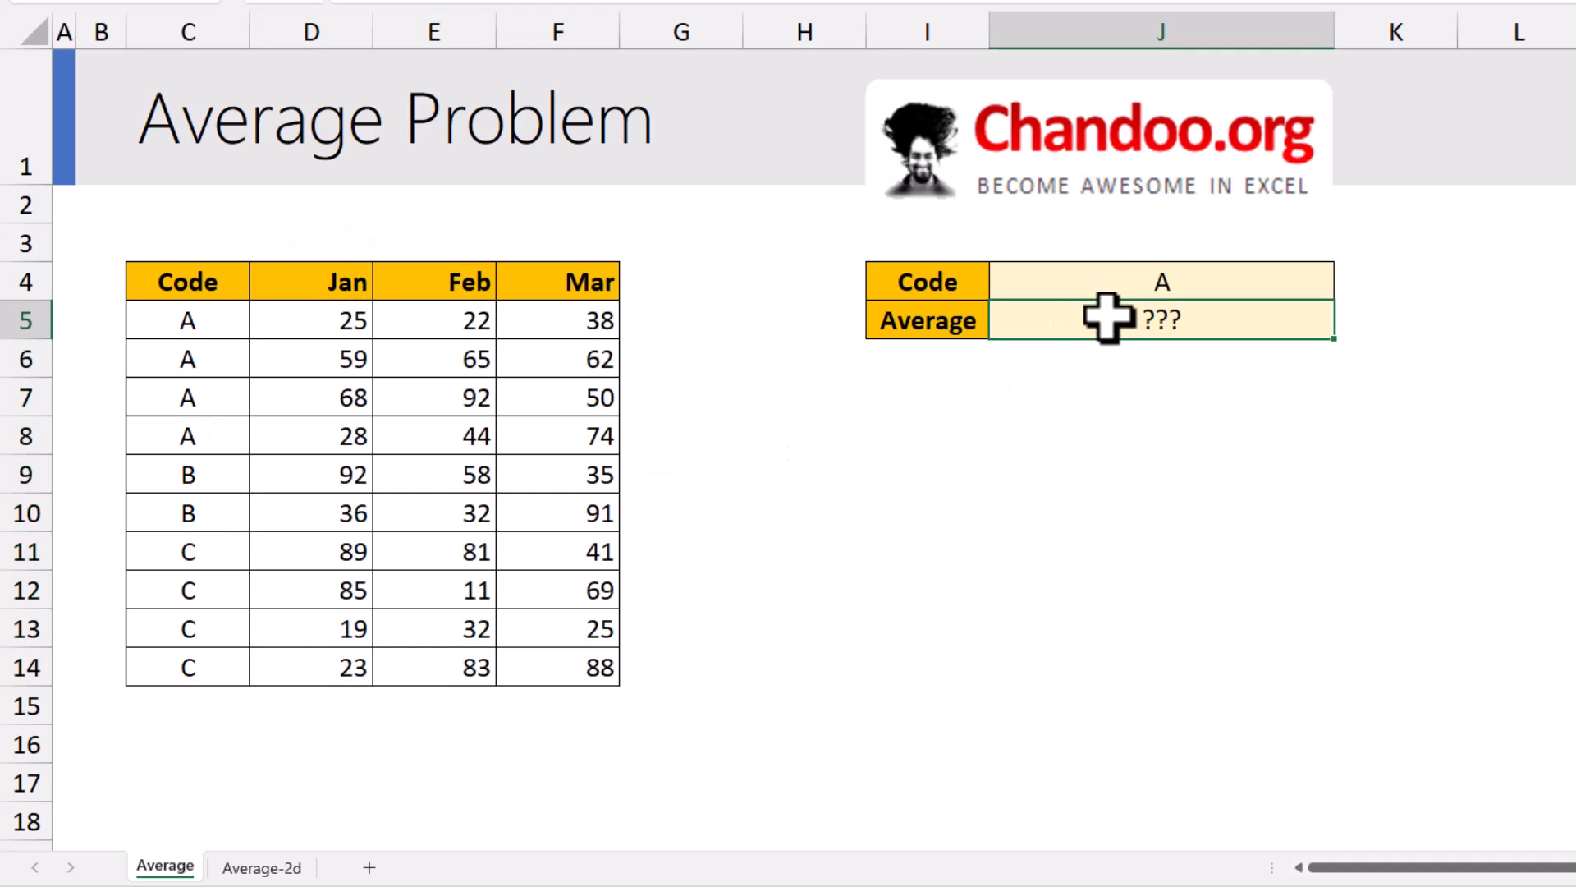
pyautogui.click(1095, 288)
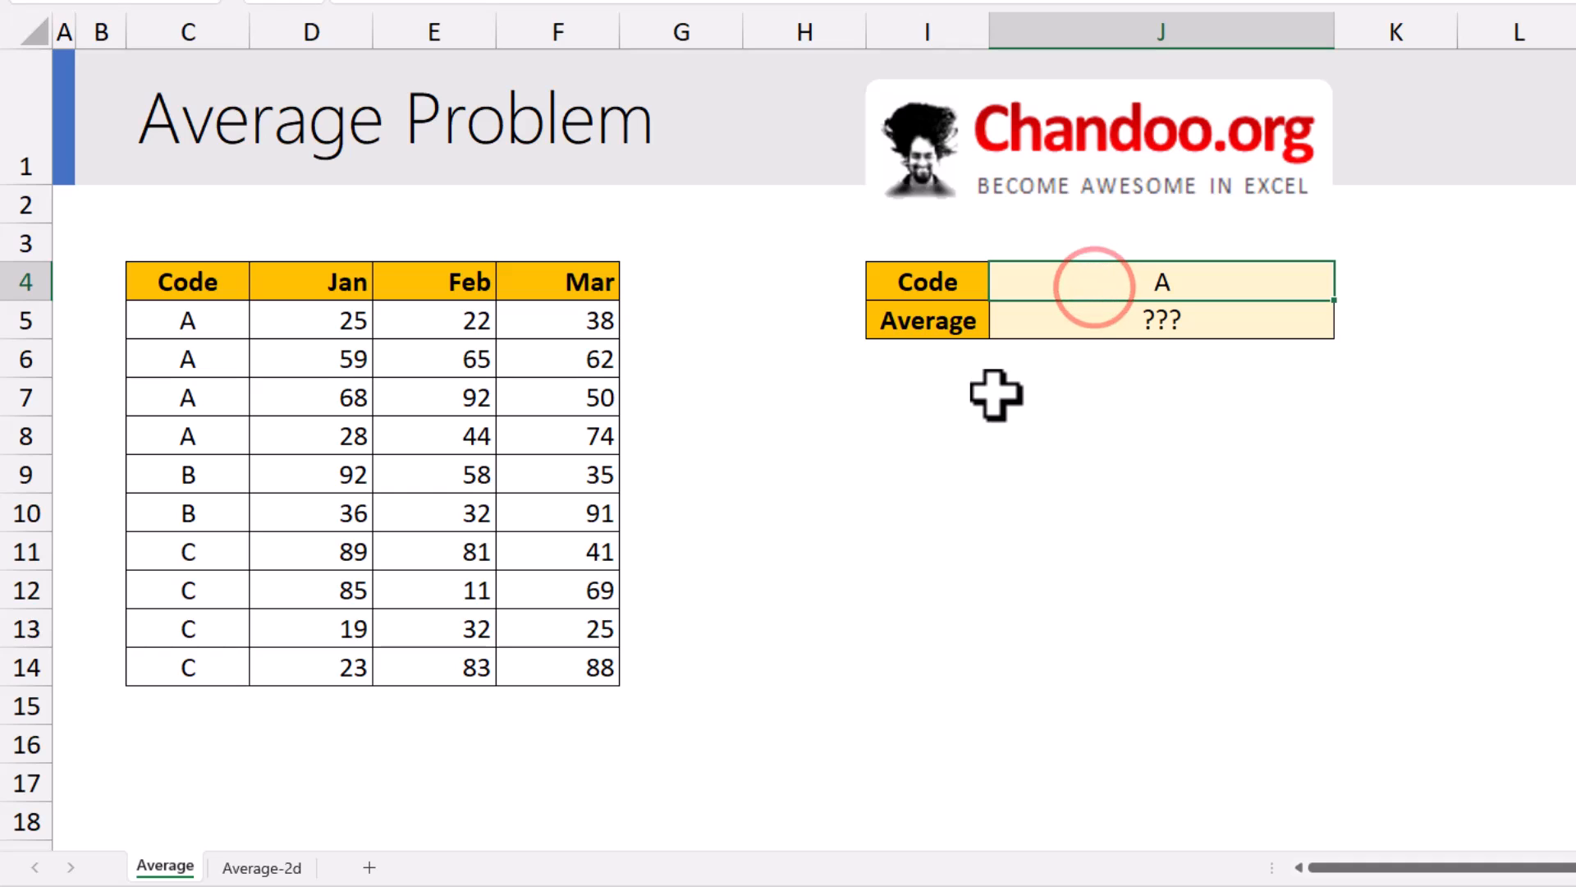
# Start an AVERAGEIFS formula in cell I7 with the Jan to Mar values D5:F14 as the average range
pyautogui.click(895, 401)
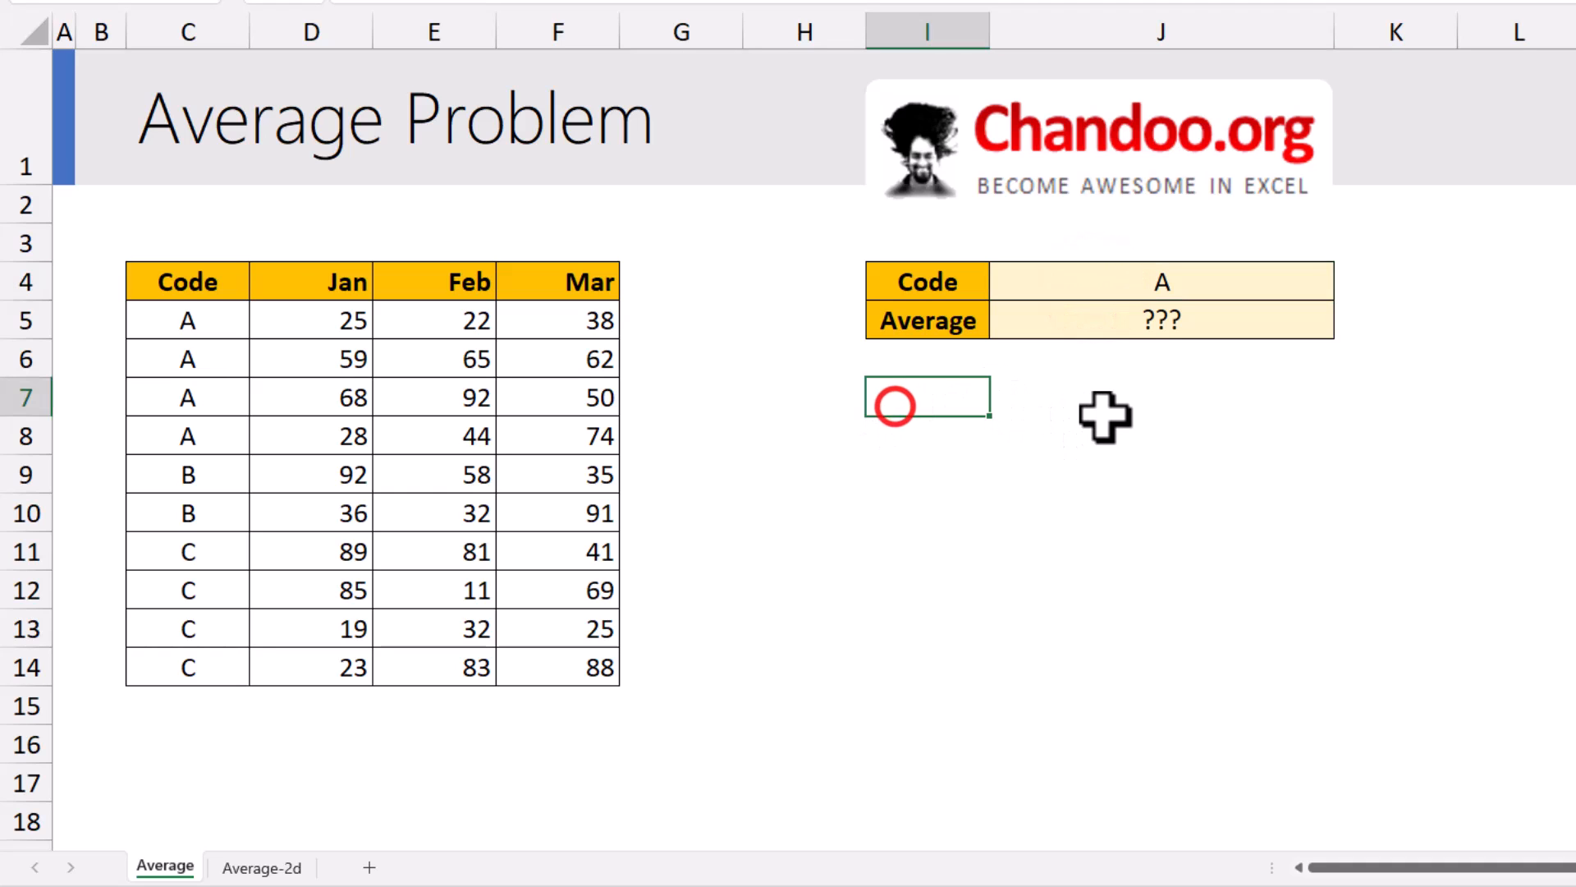
pyautogui.write('=avera')
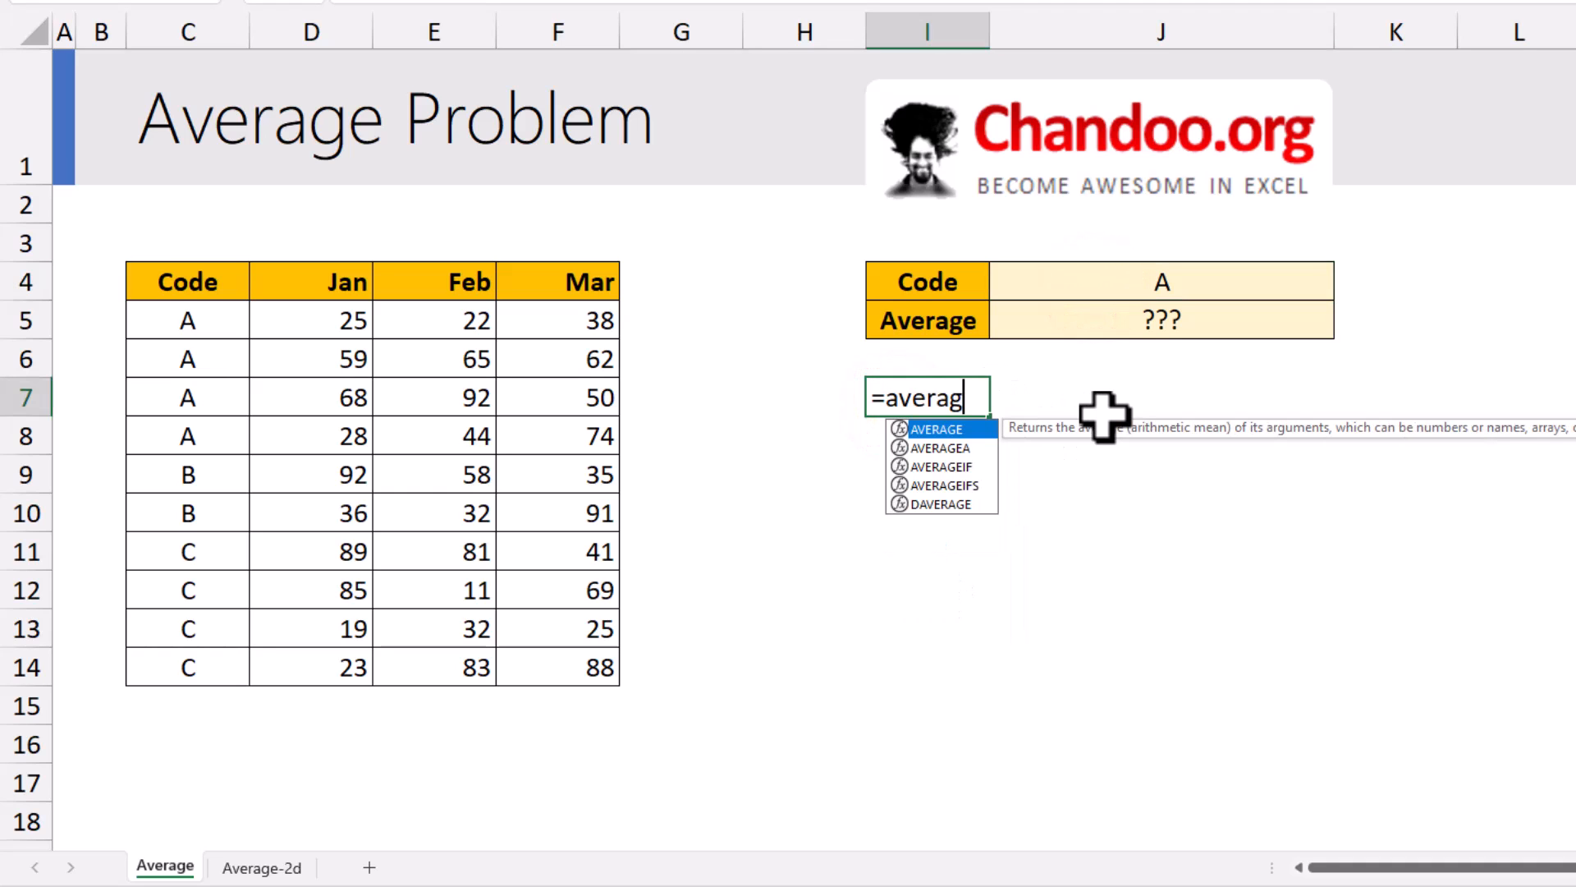
pyautogui.write('g')
pyautogui.press('Down')
pyautogui.press('Down')
pyautogui.press('Down')
pyautogui.press('Tab')
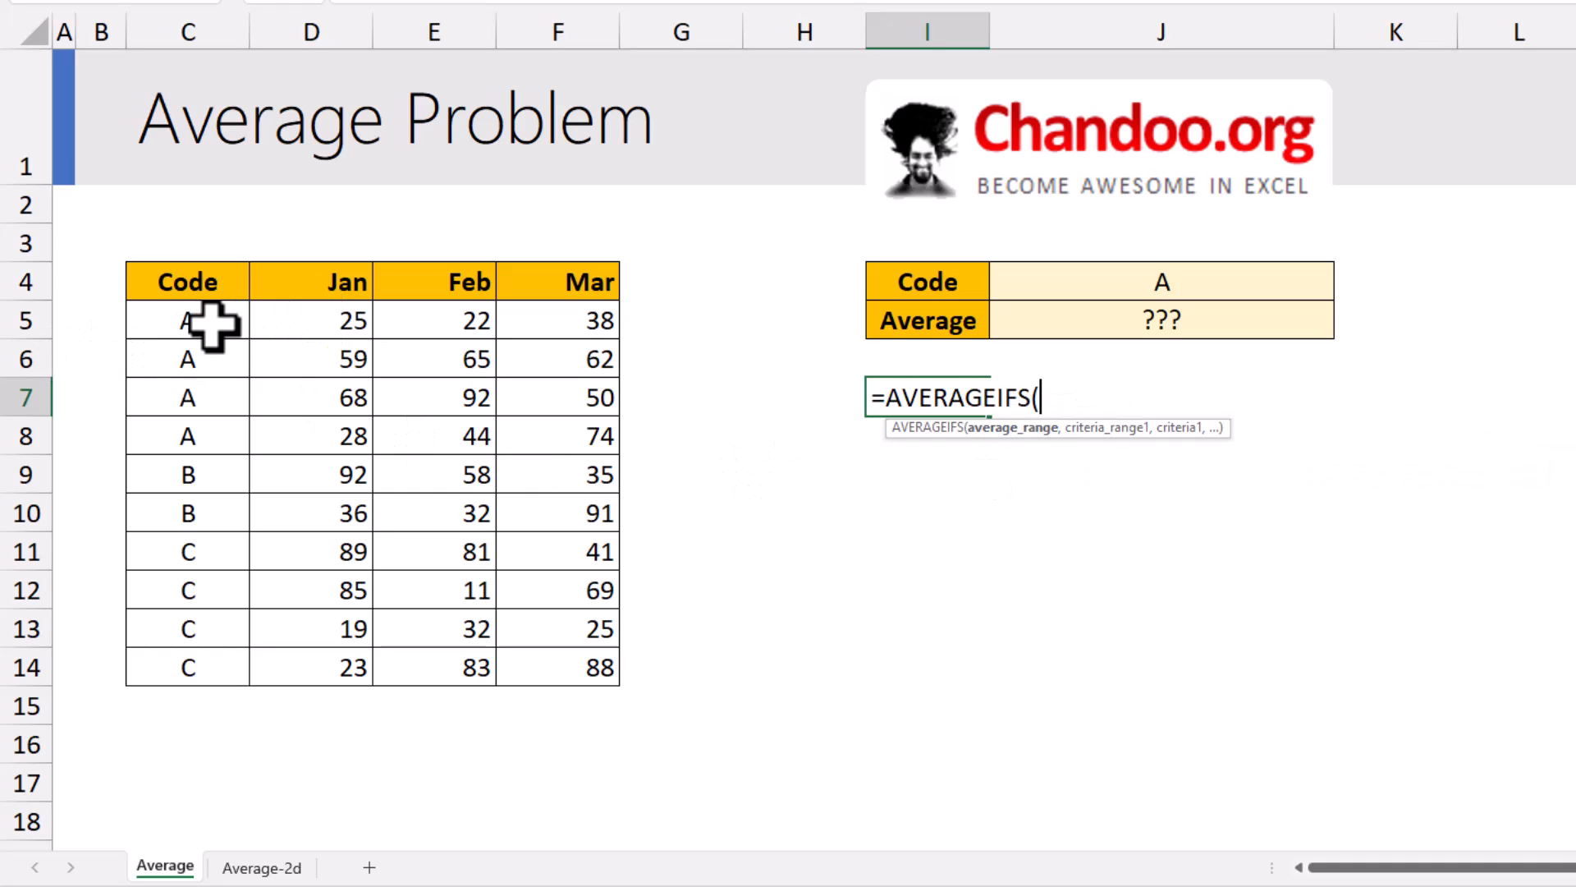
pyautogui.moveTo(271, 325); pyautogui.dragTo(585, 681)
pyautogui.write(',')
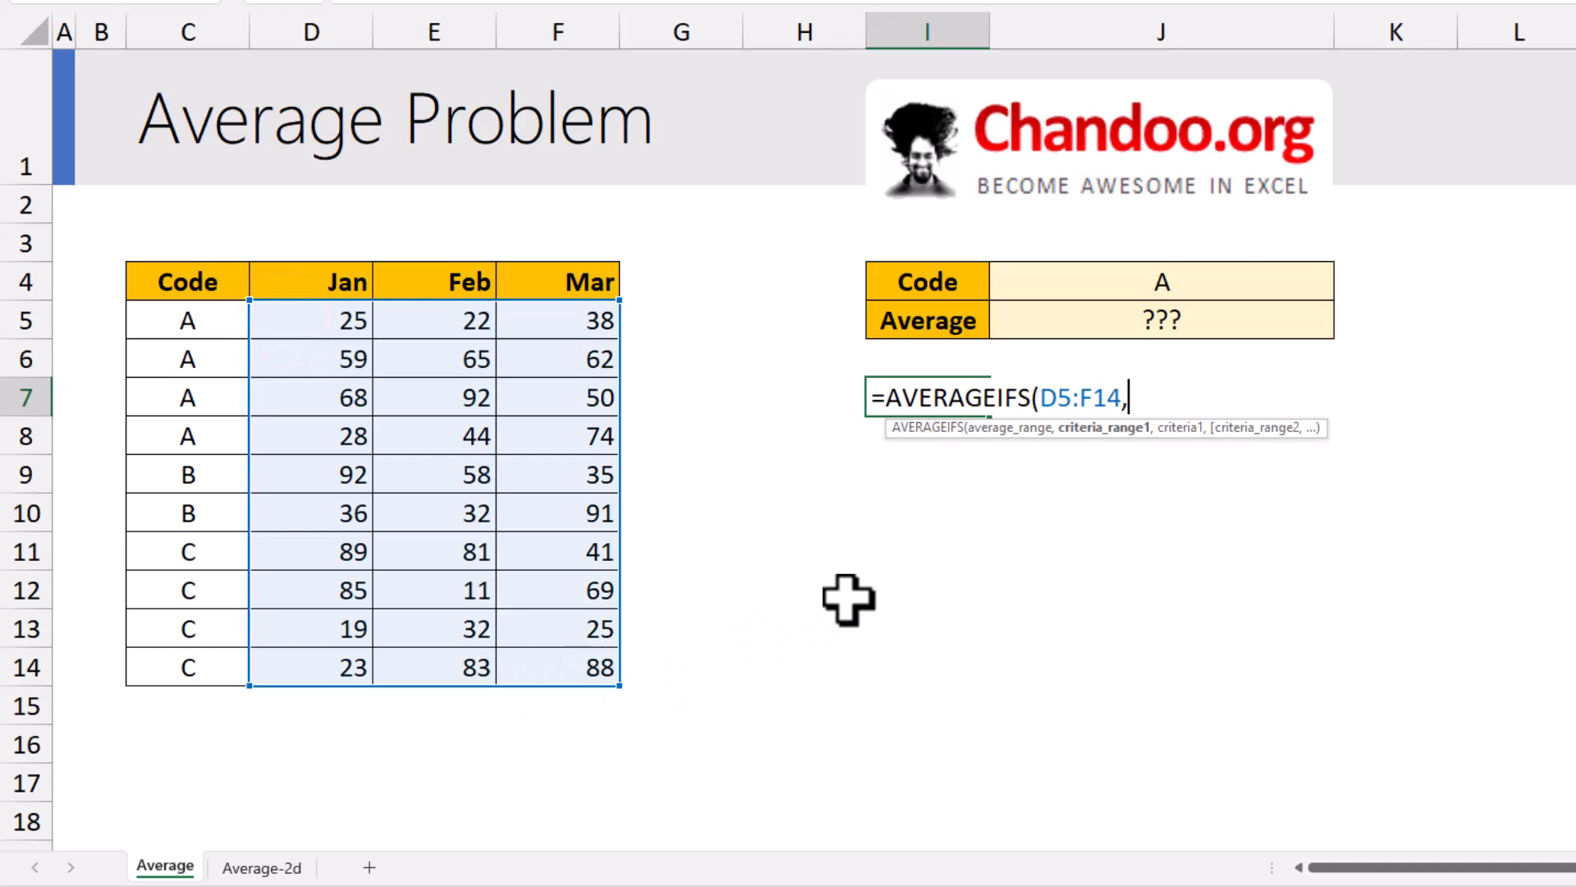
# Try to complete the AVERAGEIFS formula with C5:C14 as the criteria range and J4 as the criterion, then inspect its references
pyautogui.moveTo(209, 320); pyautogui.dragTo(221, 661)
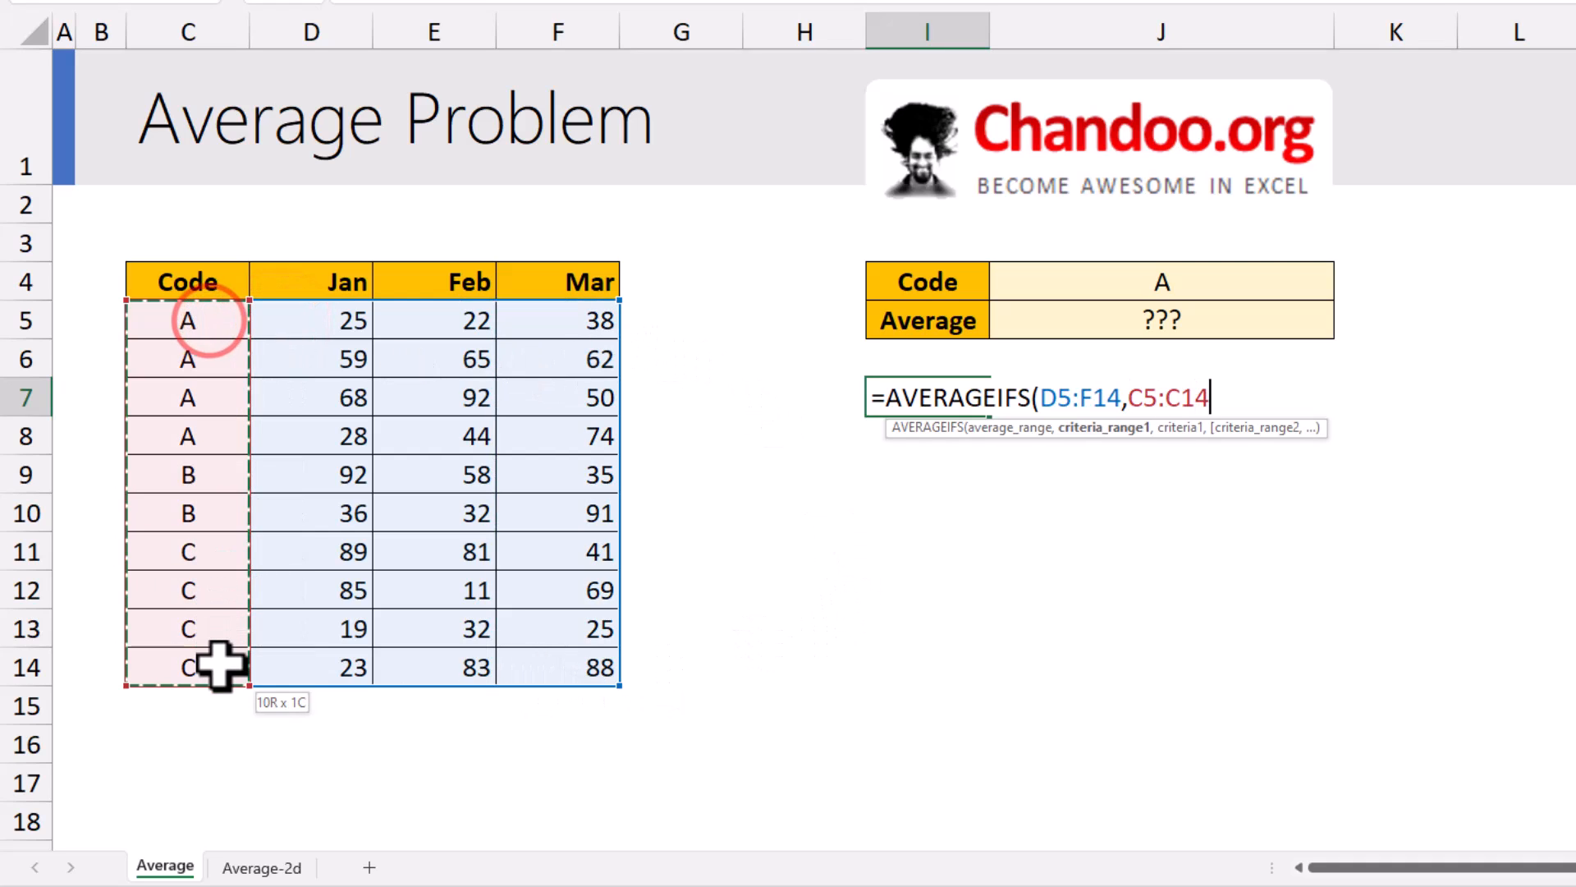
pyautogui.write(',')
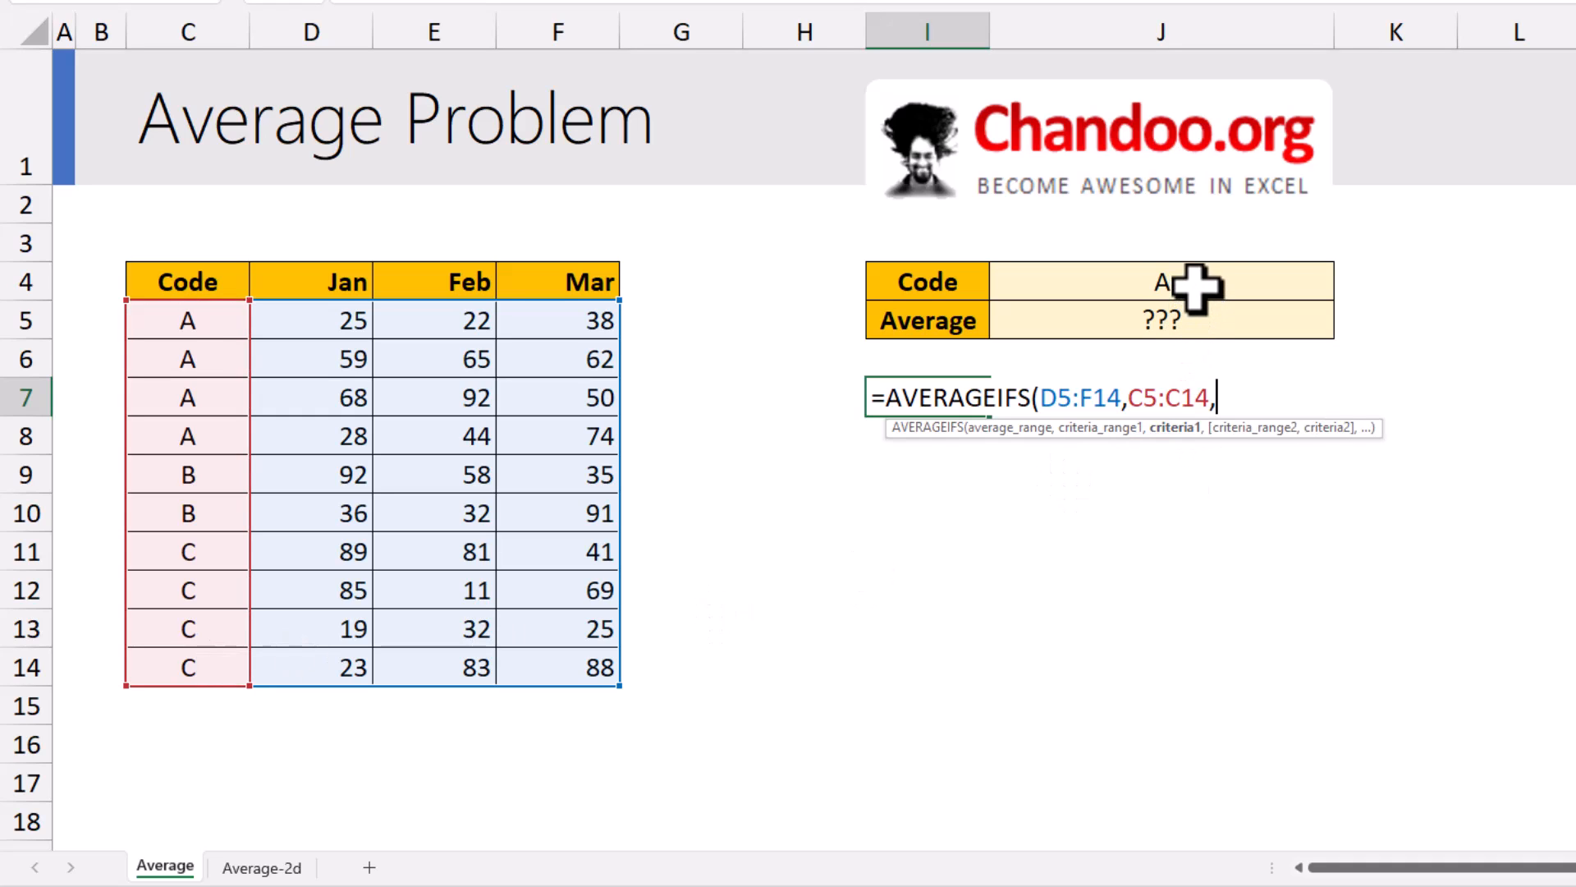
pyautogui.click(1199, 283)
pyautogui.press('Return')
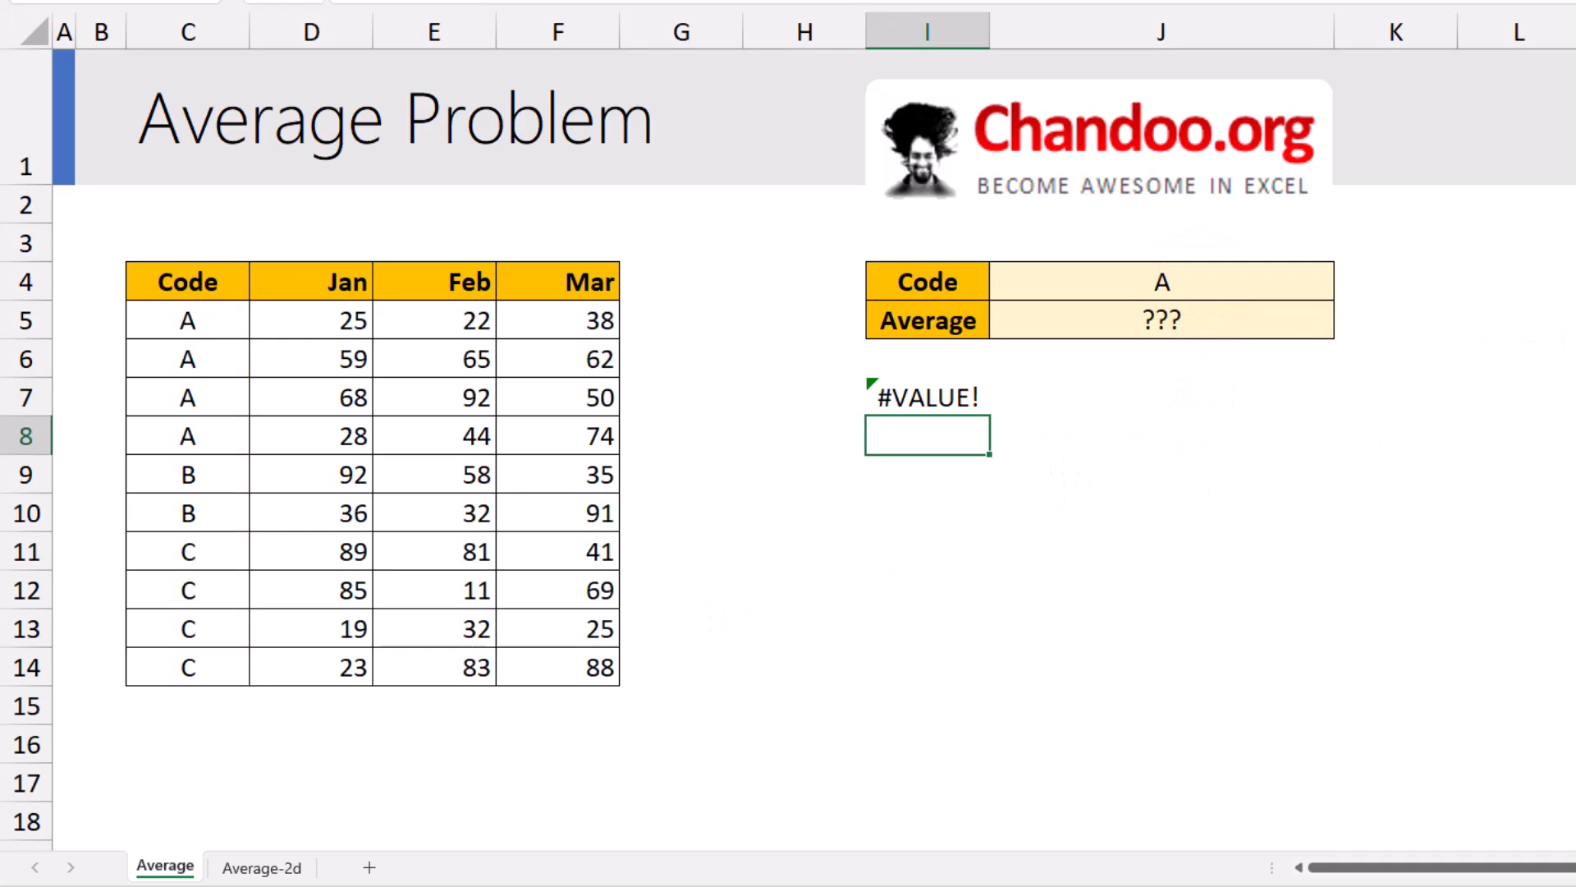
pyautogui.click(928, 397)
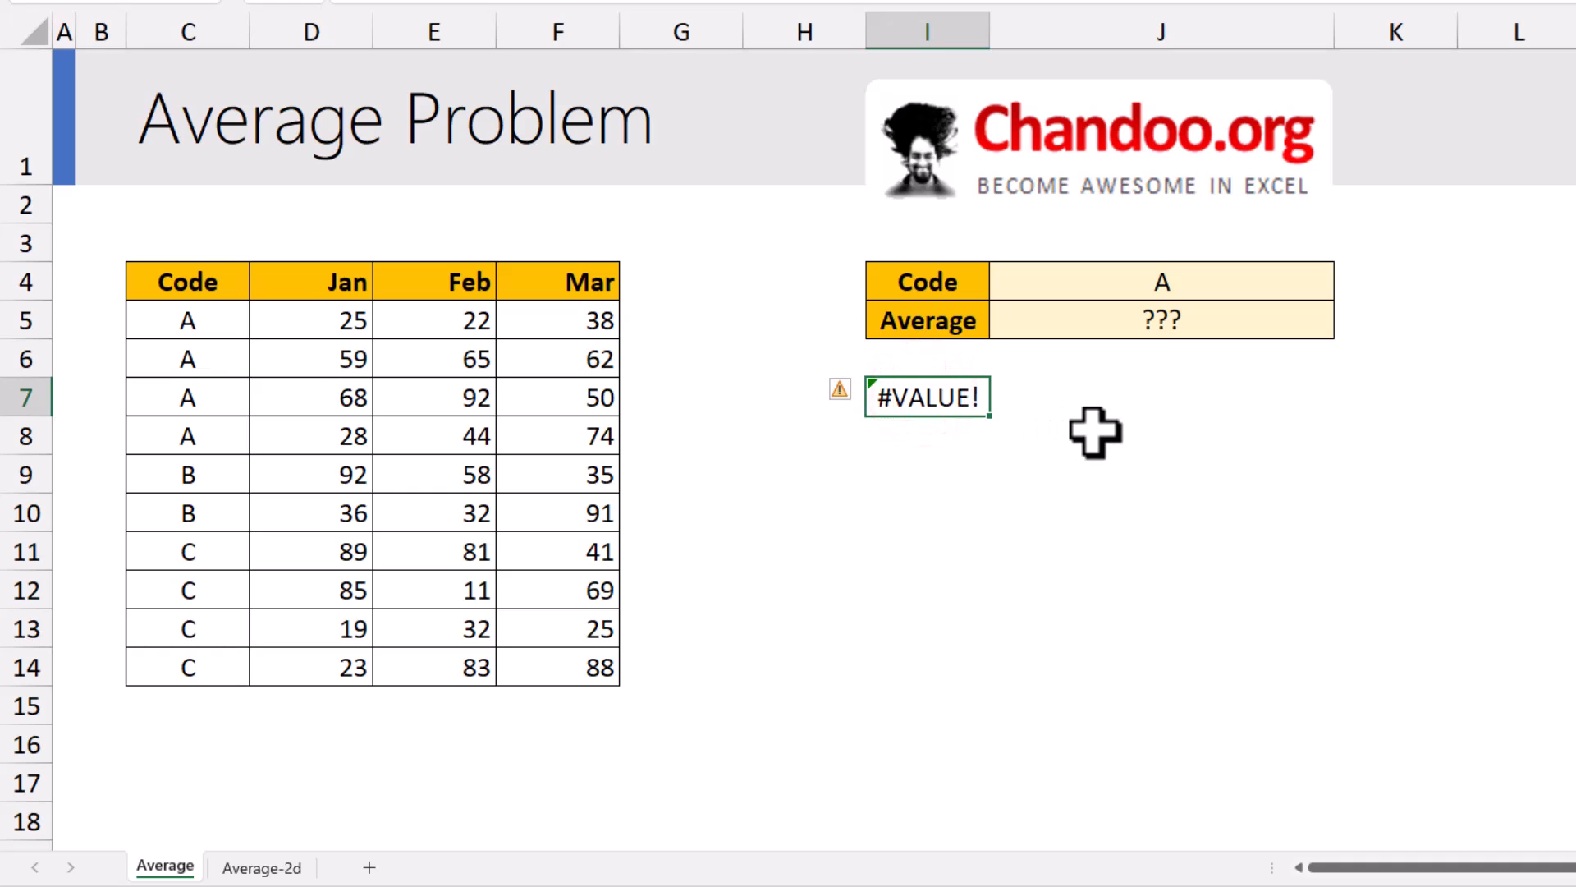
pyautogui.press('F2')
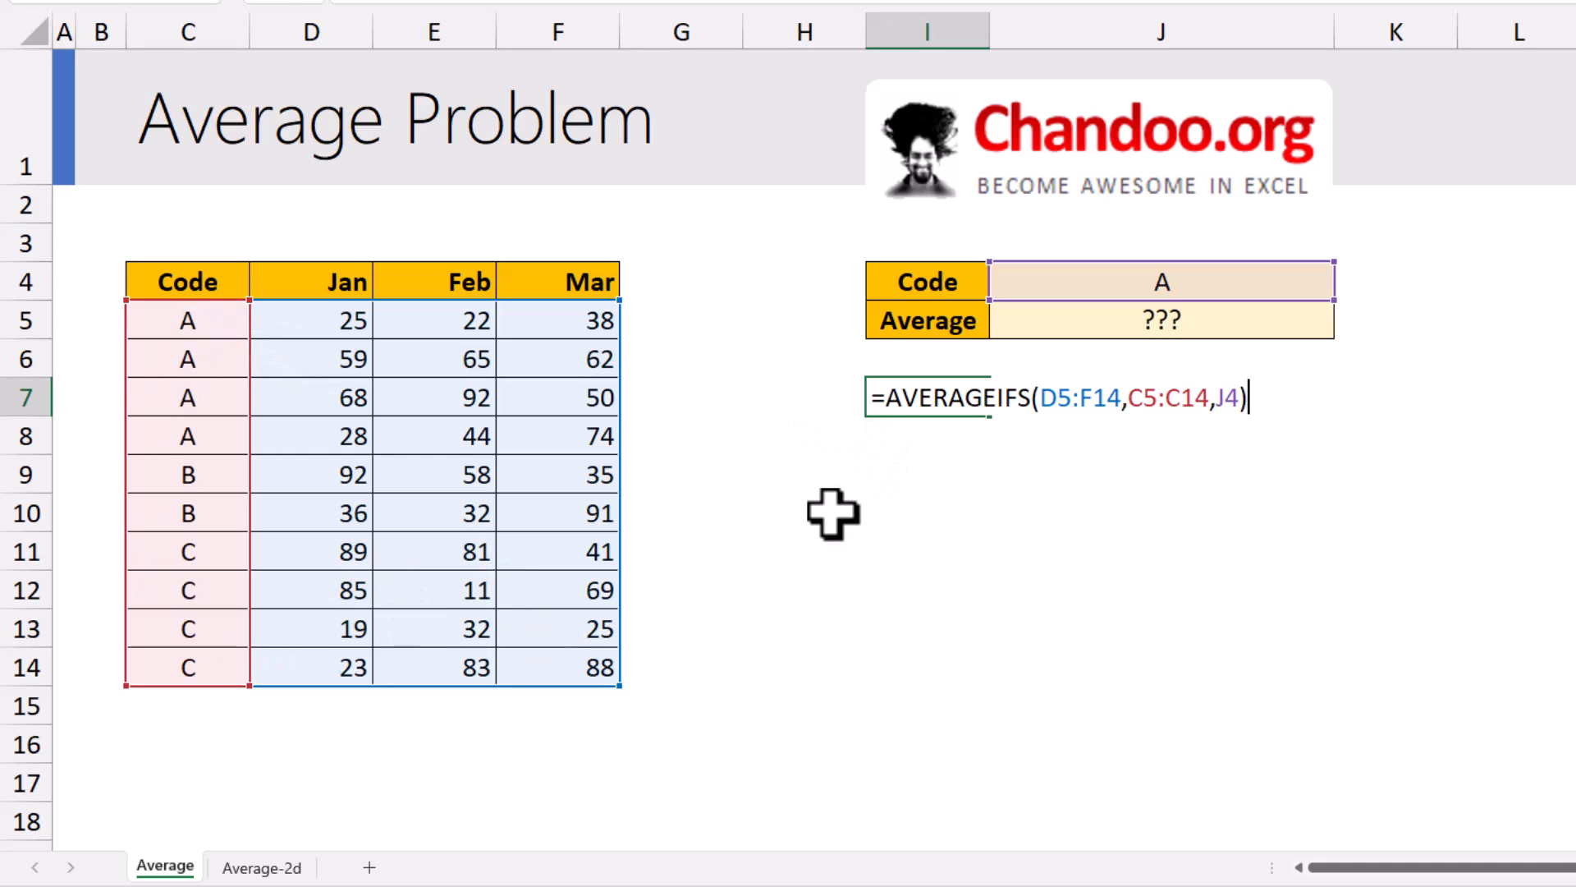
pyautogui.hotkey('ctrl', 'Return')
# On the Average-2d sheet, start an AVERAGEIFS formula in cell I7 with D5:F14 as the average range
pyautogui.click(271, 866)
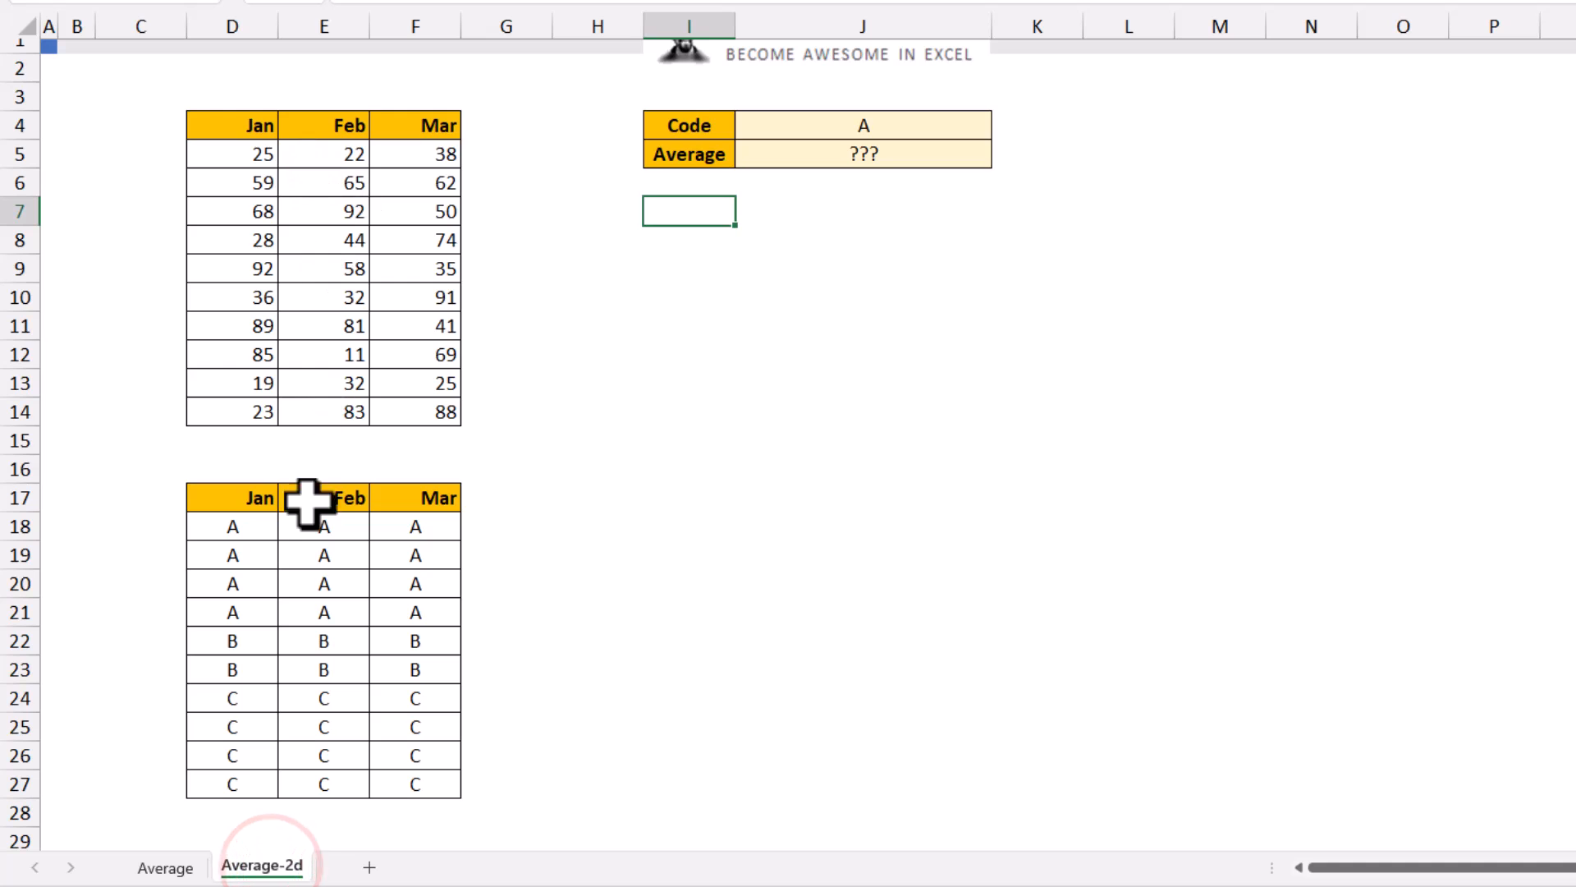
pyautogui.moveTo(257, 153); pyautogui.dragTo(418, 411)
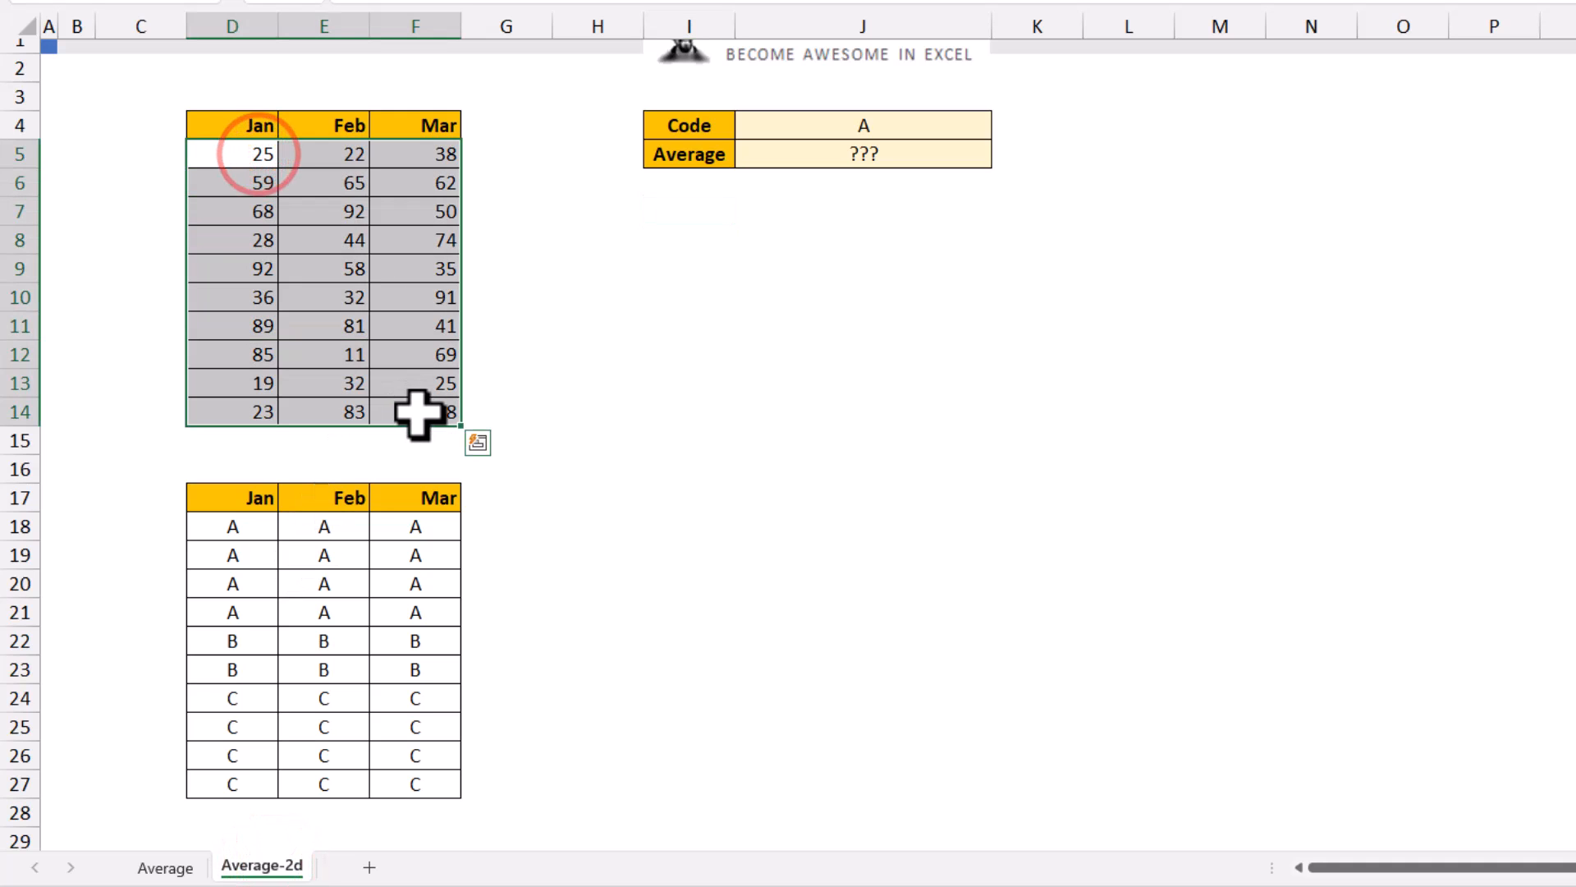
pyautogui.moveTo(236, 526); pyautogui.dragTo(415, 784)
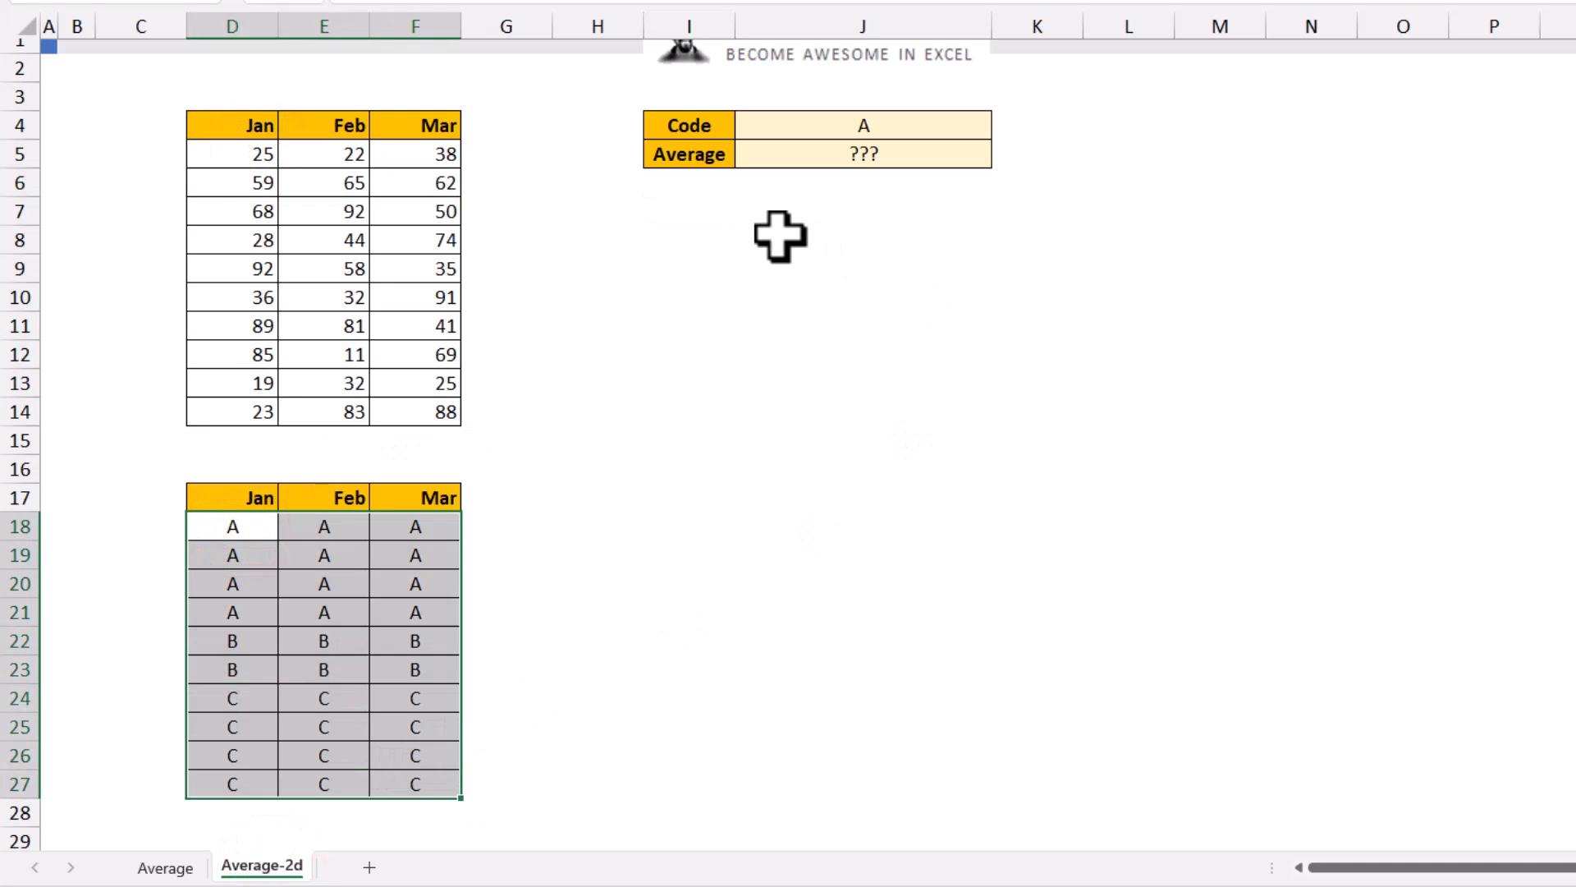
pyautogui.click(694, 217)
pyautogui.write('=average')
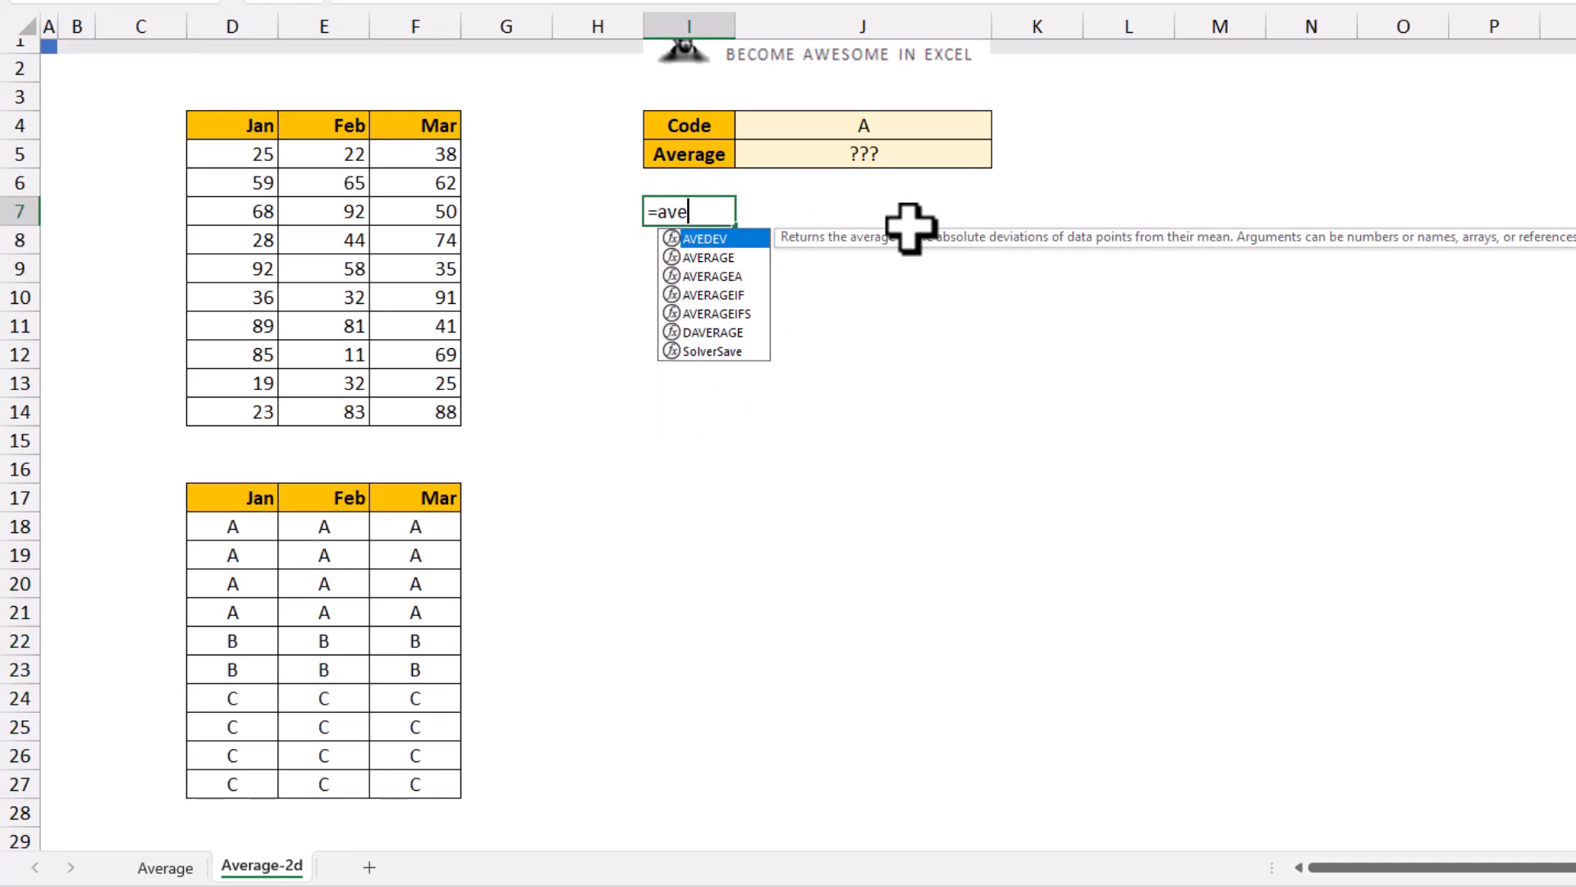
pyautogui.press('Down')
pyautogui.press('Down')
pyautogui.press('Down')
pyautogui.press('Tab')
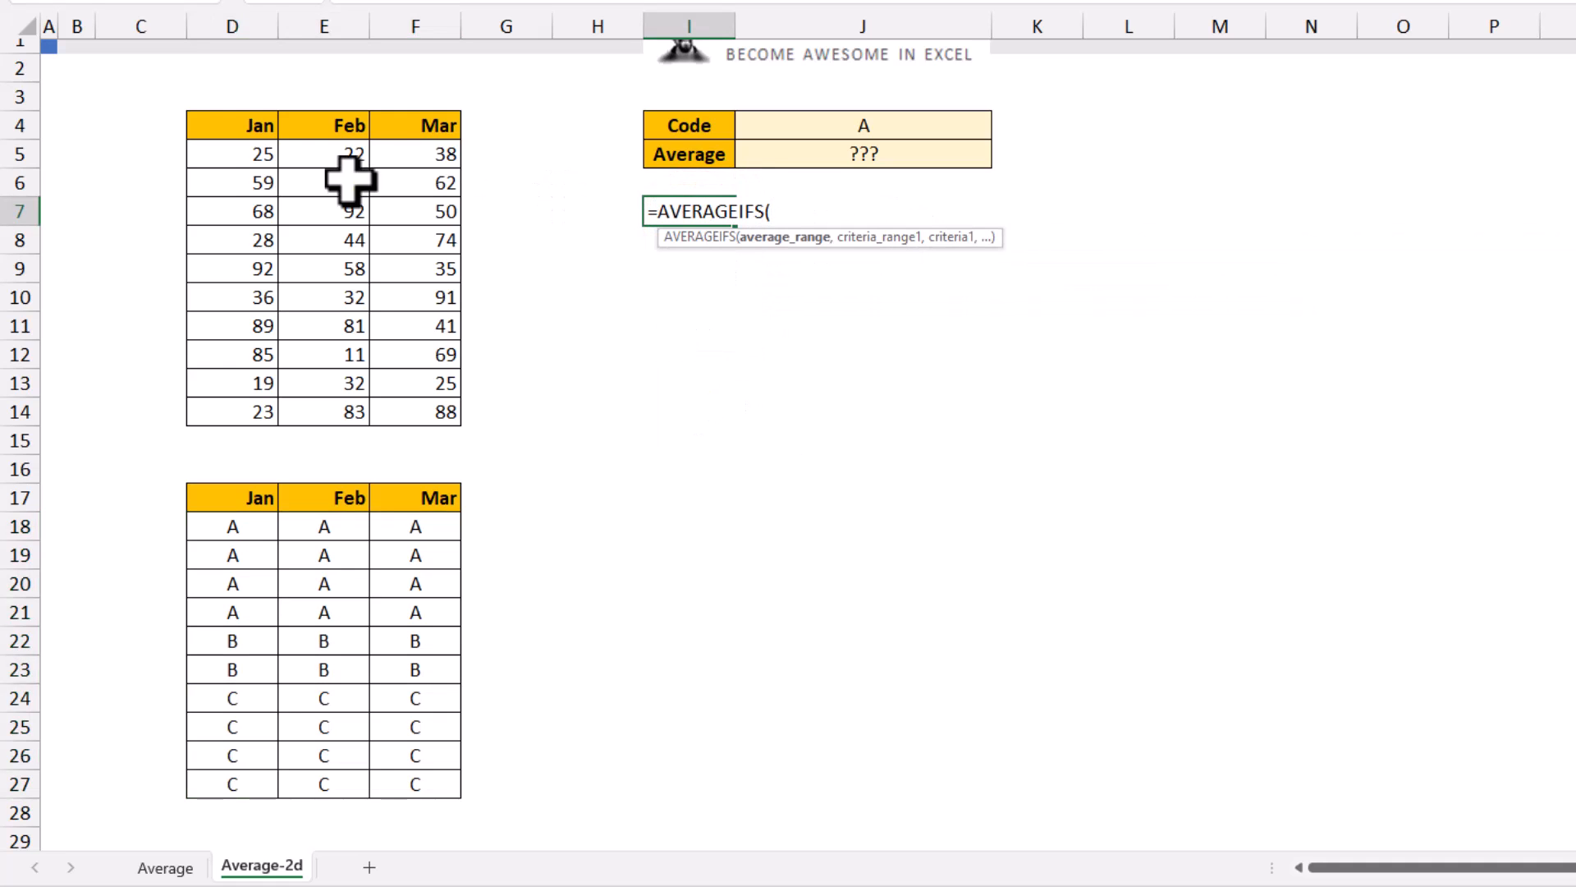
pyautogui.moveTo(246, 152); pyautogui.dragTo(436, 420)
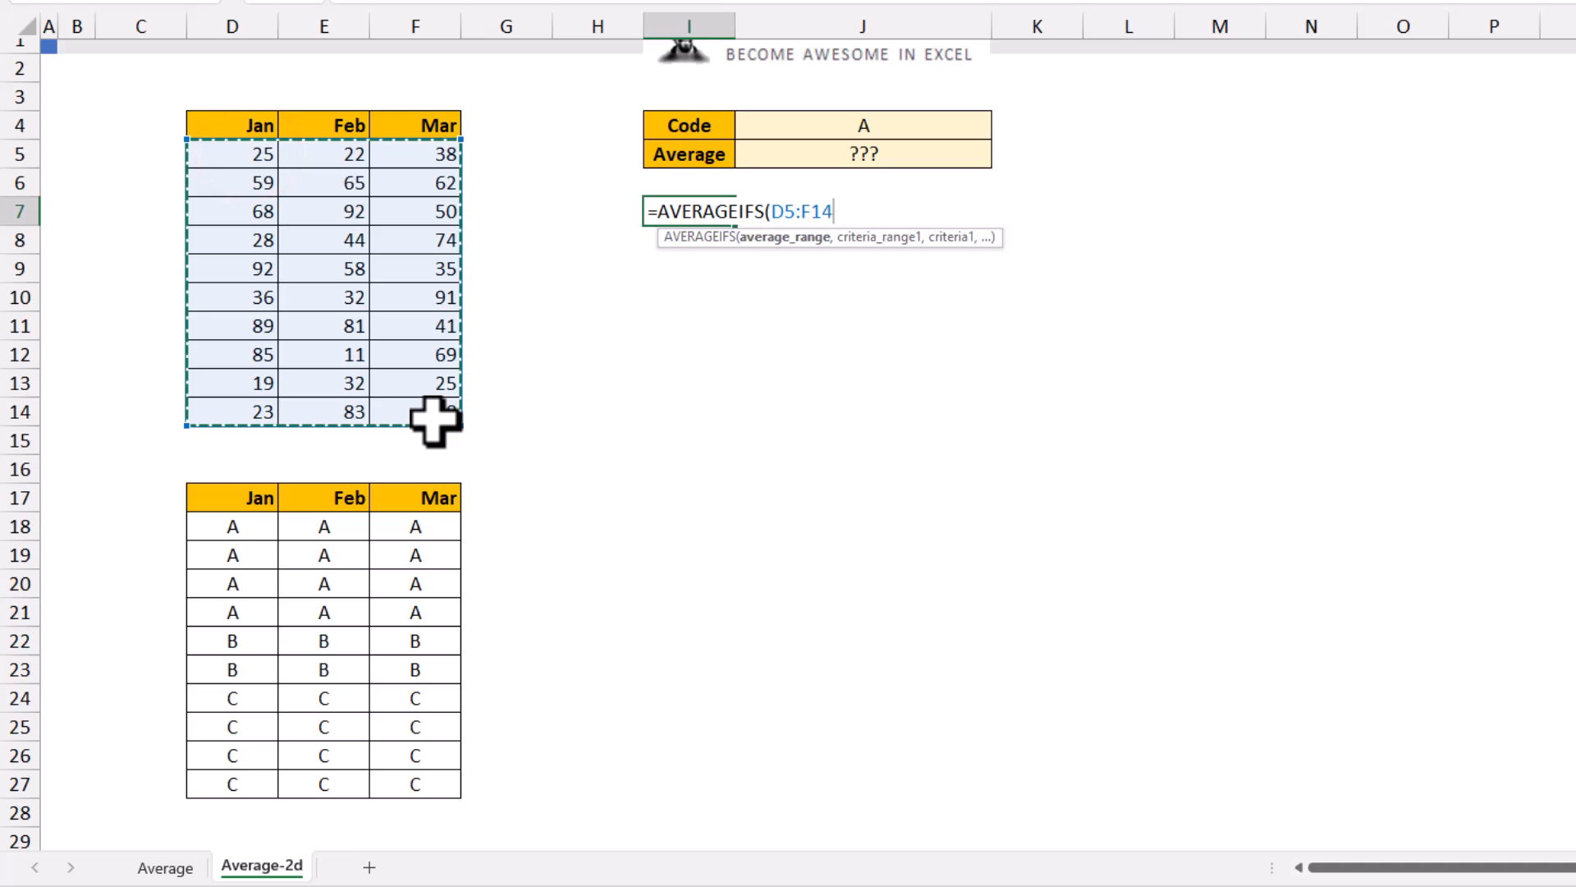
pyautogui.write(',')
# Complete the AVERAGEIFS formula with the code grid D18:F27 as the criteria range and J4 as the criterion
pyautogui.moveTo(238, 532); pyautogui.dragTo(419, 776)
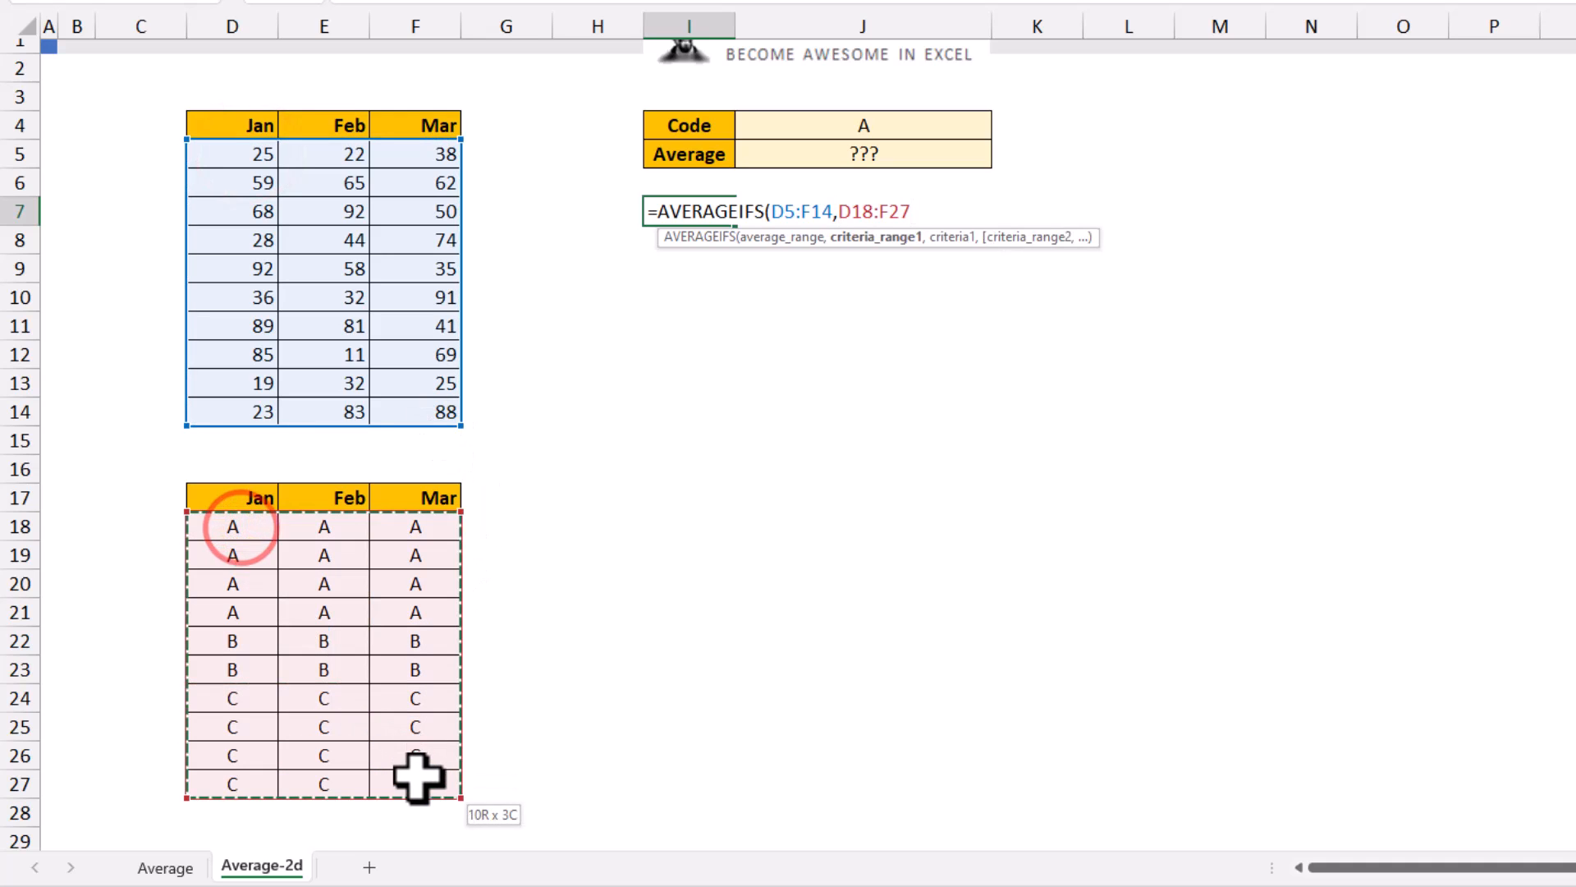
pyautogui.write(',')
pyautogui.click(942, 123)
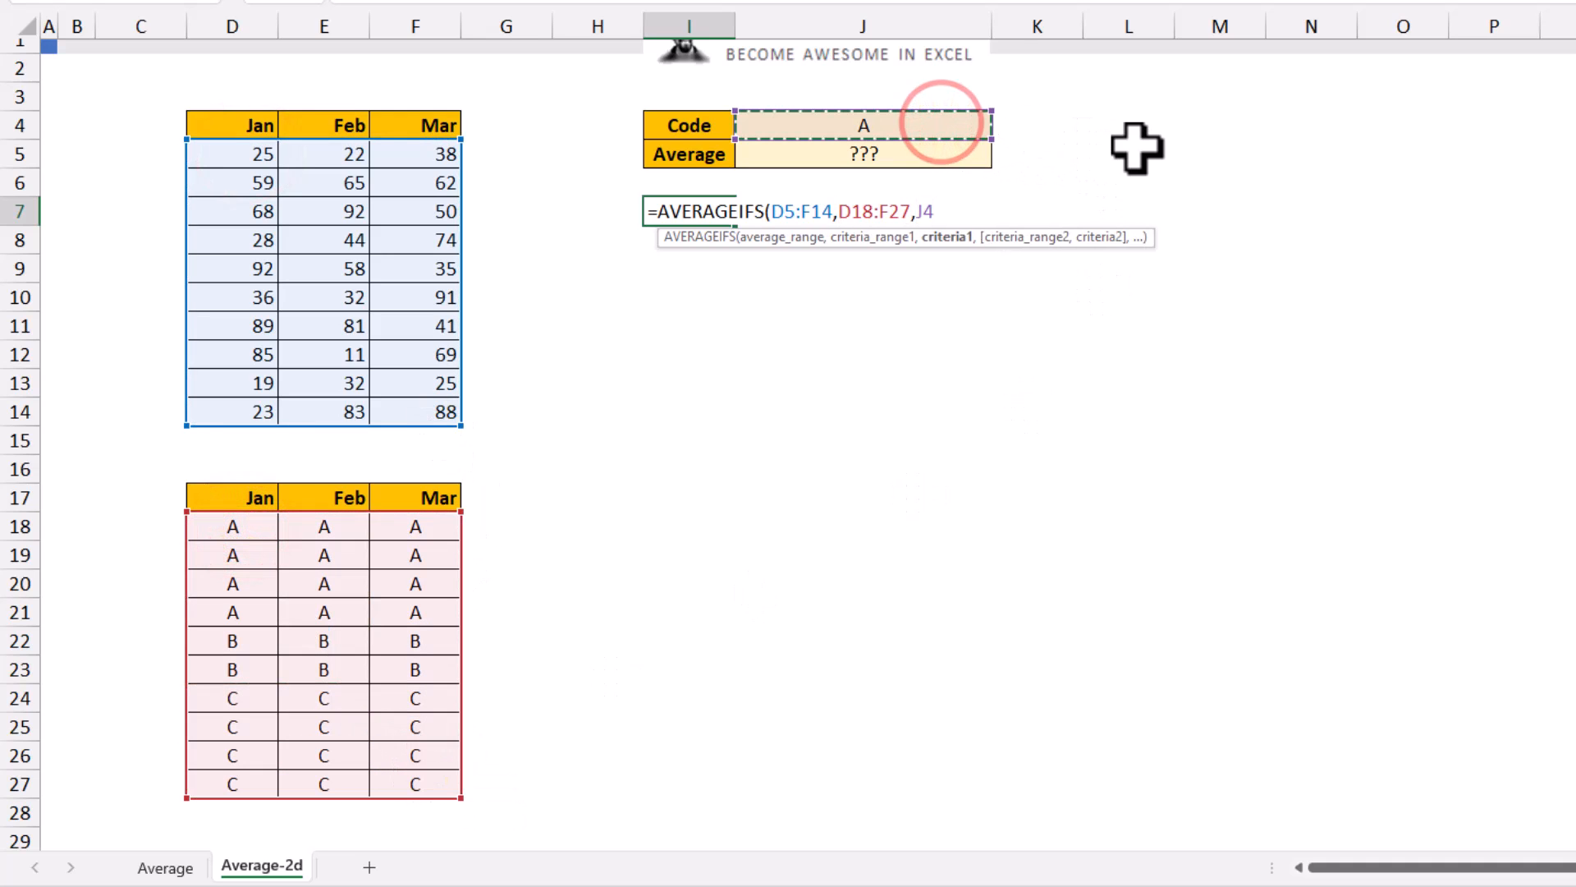
pyautogui.write(')')
pyautogui.press('Return')
pyautogui.click(682, 215)
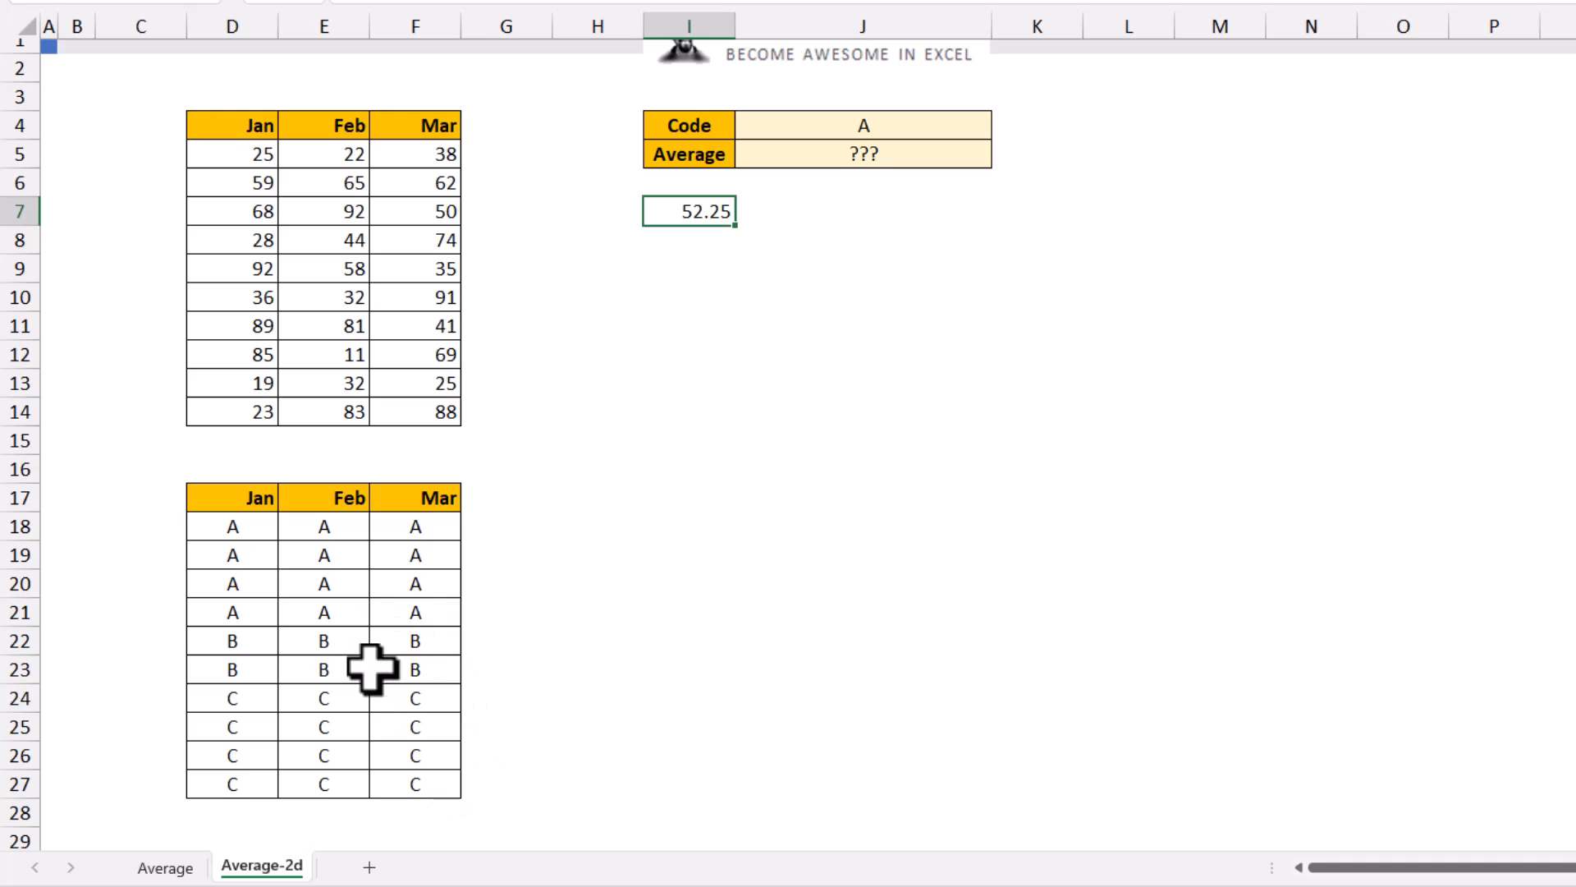
pyautogui.moveTo(253, 526); pyautogui.dragTo(402, 792)
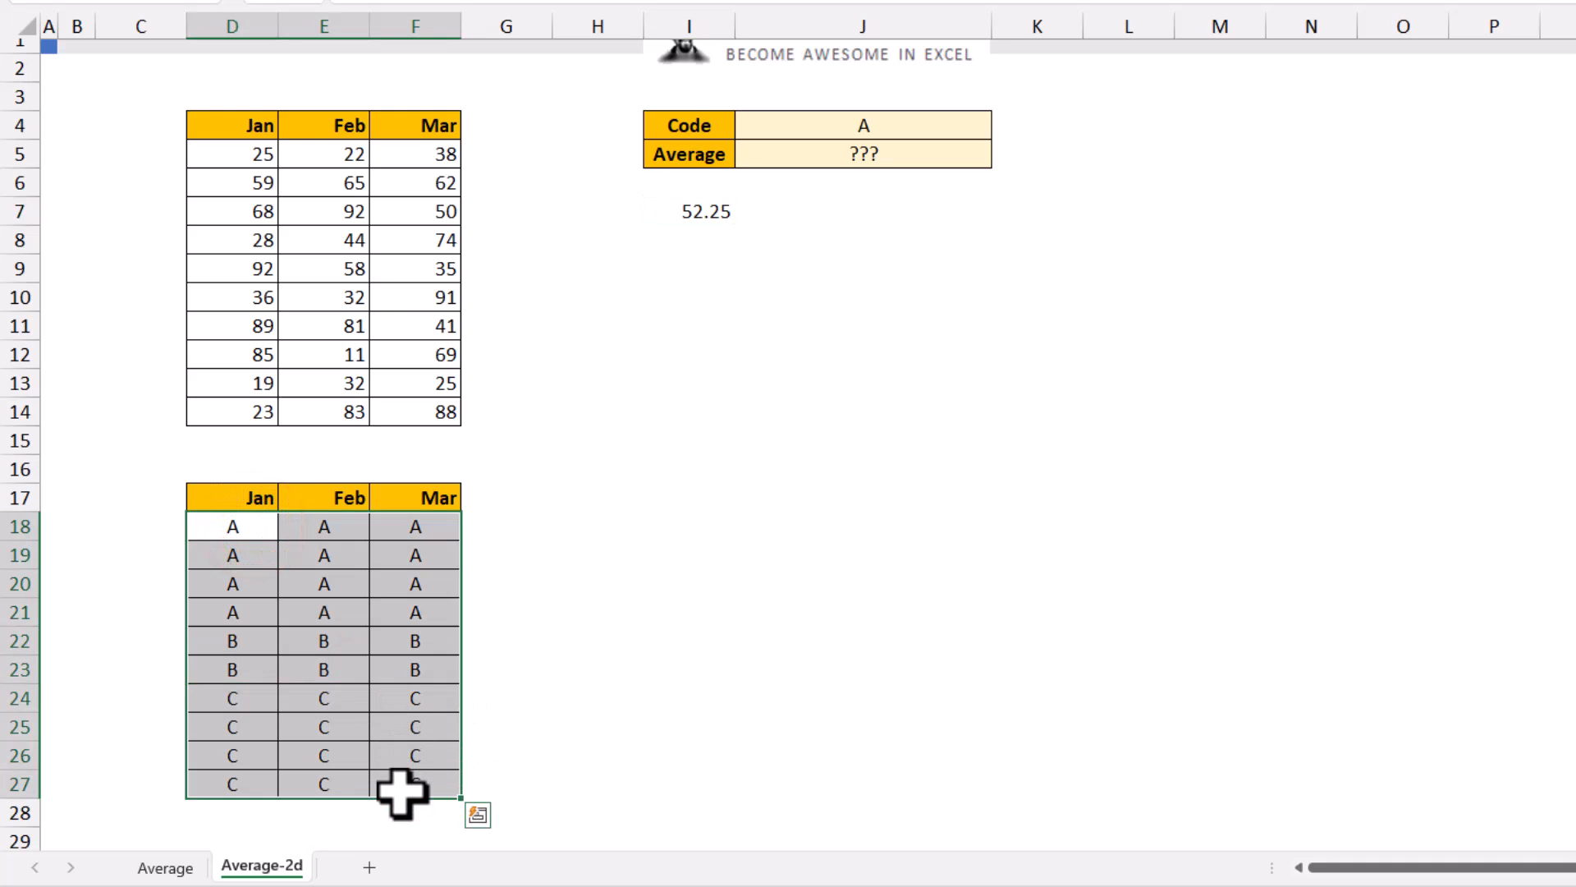
# In cell J5 of the Average sheet, enter =FILTER(D5:F14,C5:C14=J4) to extract the values for the chosen code
pyautogui.click(156, 867)
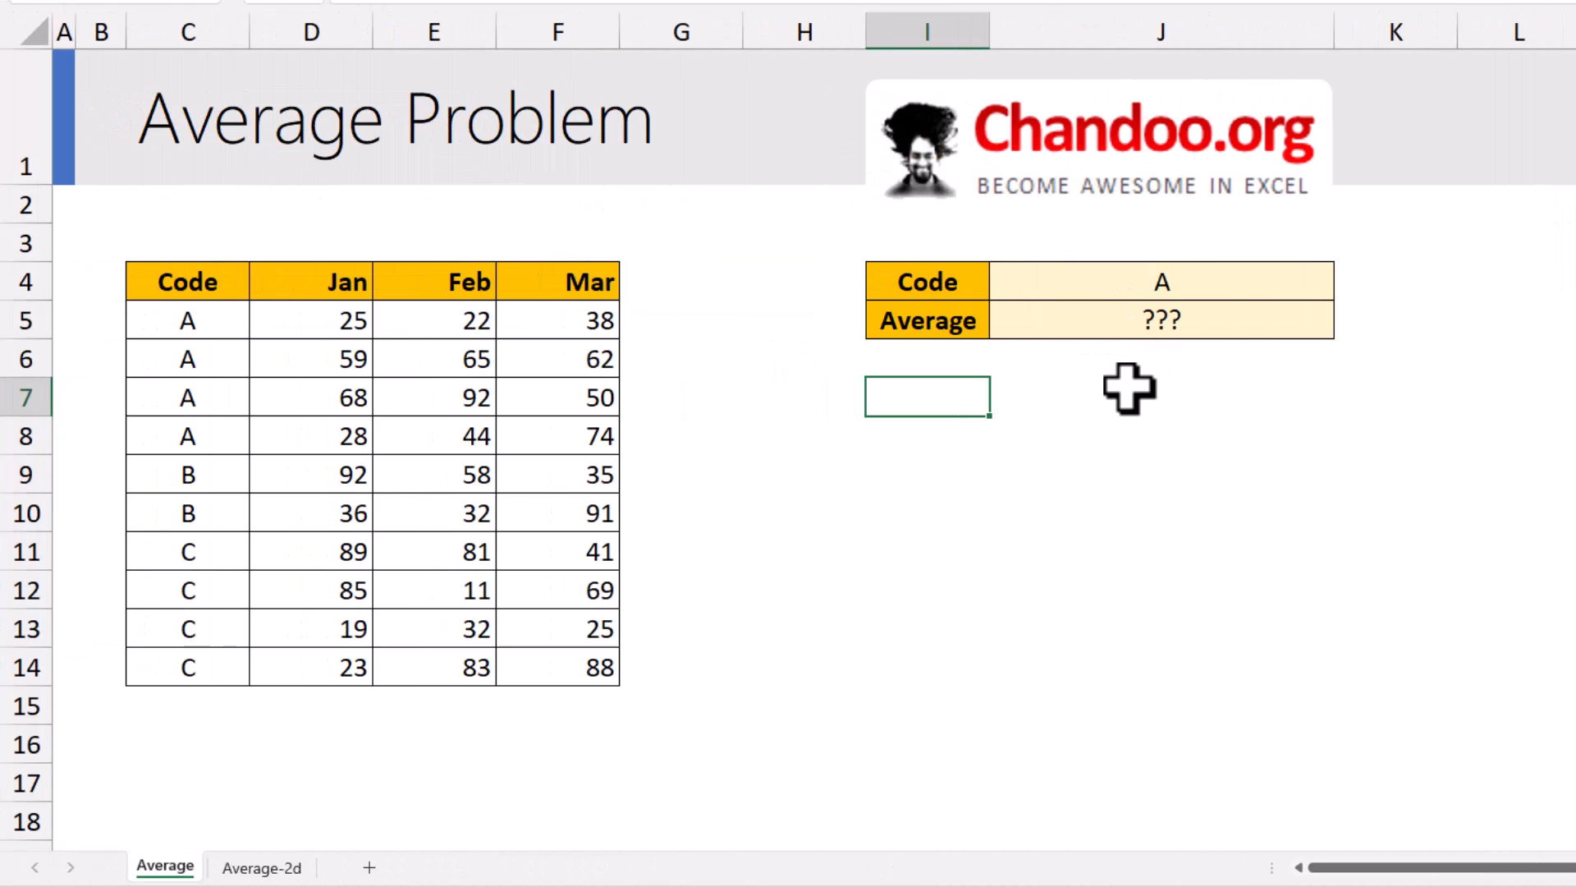
pyautogui.click(1136, 328)
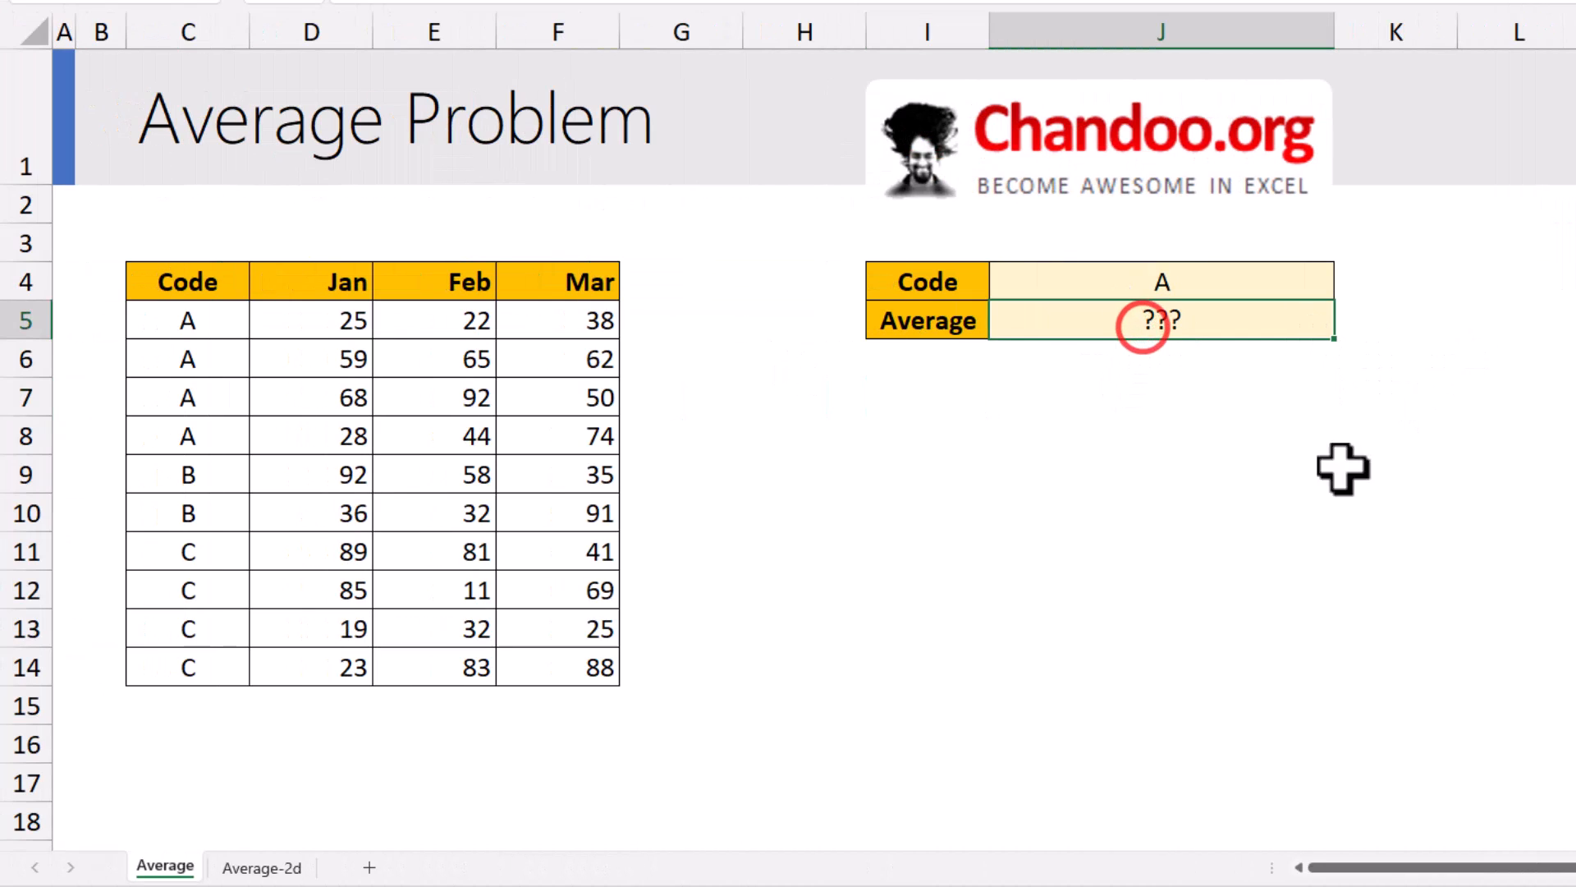
pyautogui.write('=filter')
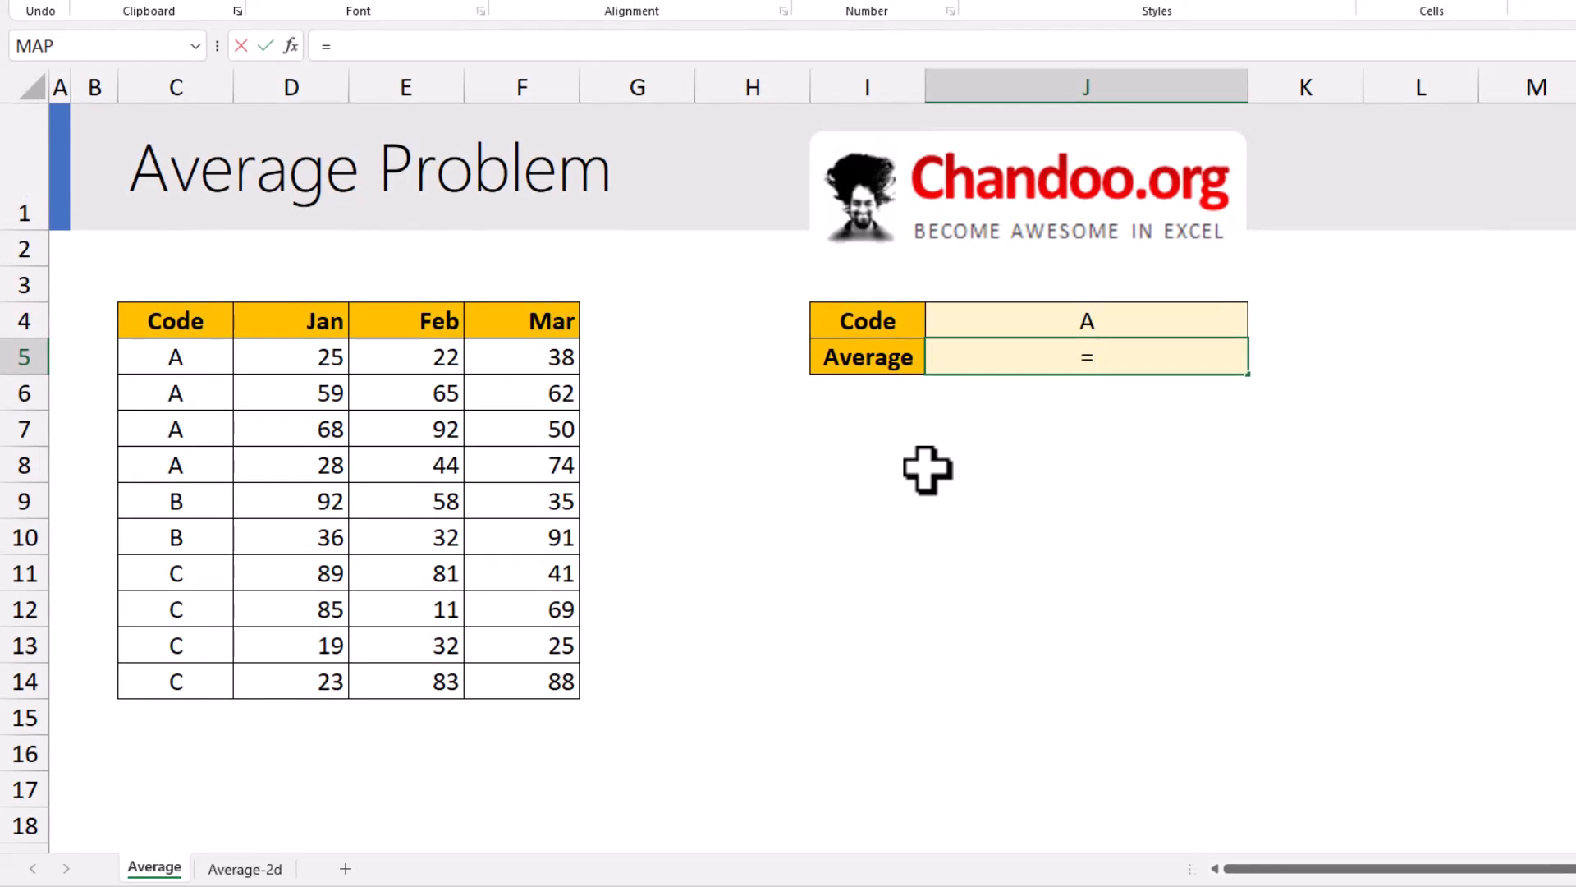
pyautogui.press('Tab')
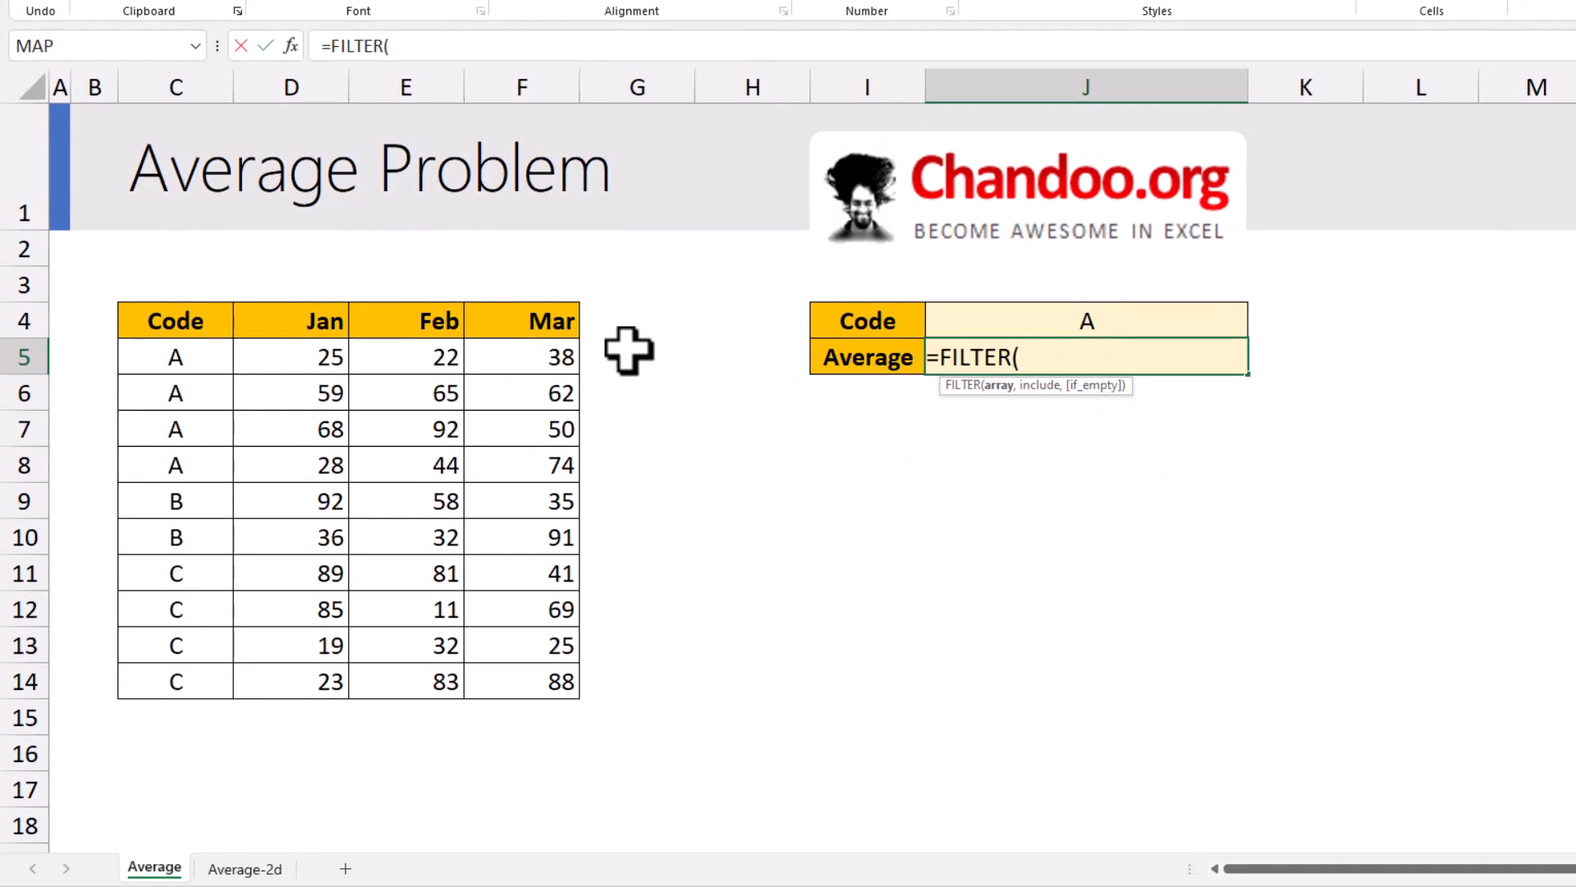
pyautogui.moveTo(286, 364); pyautogui.dragTo(506, 672)
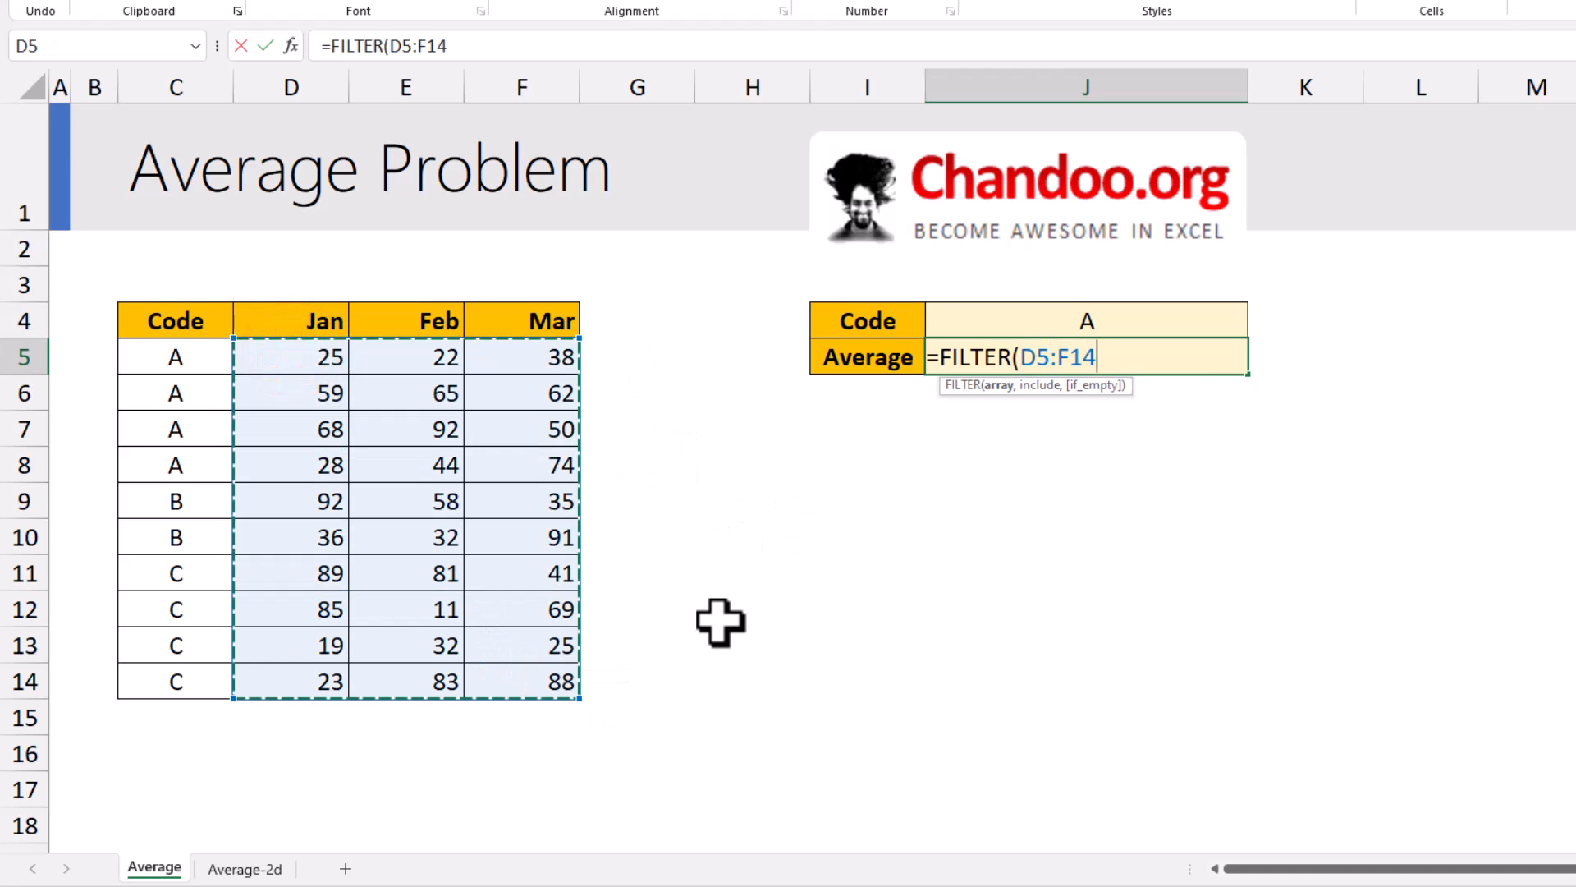
pyautogui.write(',')
pyautogui.moveTo(194, 356); pyautogui.dragTo(194, 684)
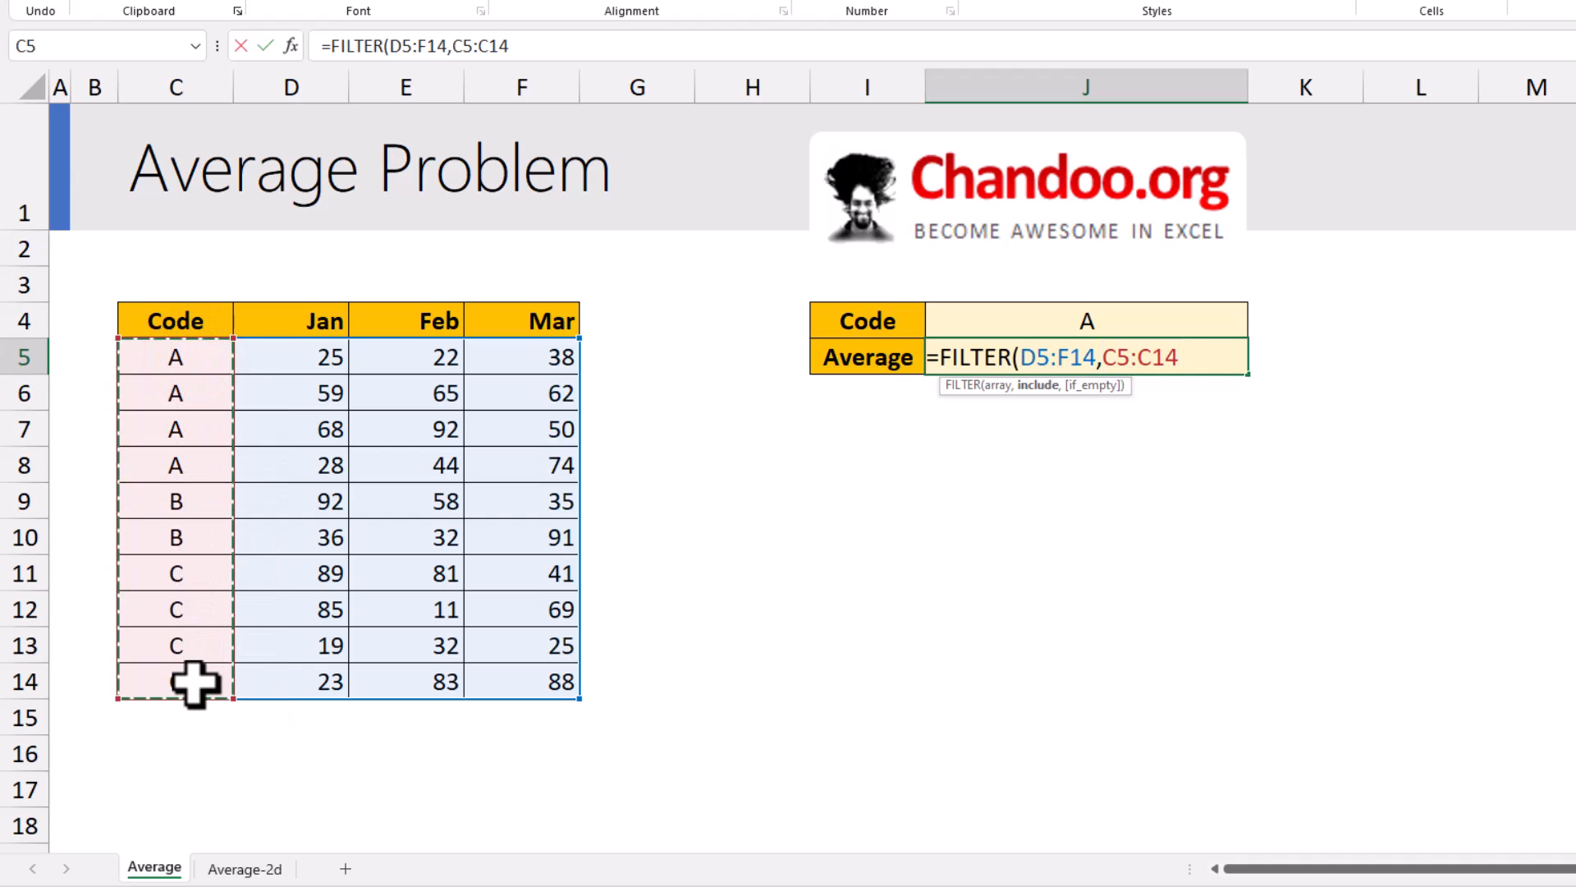
pyautogui.write('=')
pyautogui.click(1060, 316)
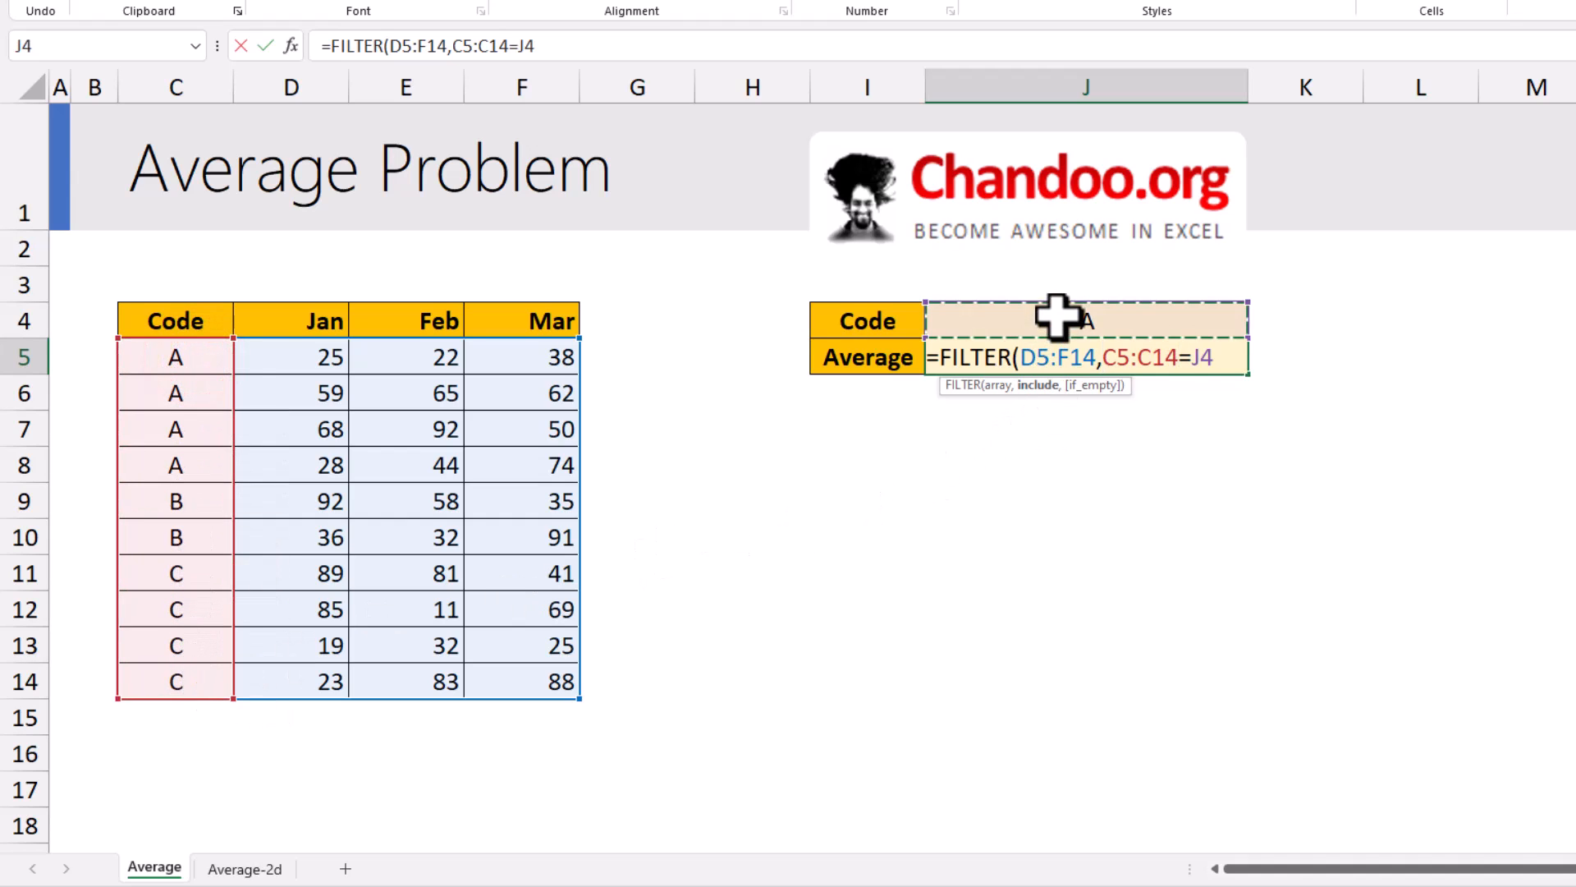
pyautogui.write(')')
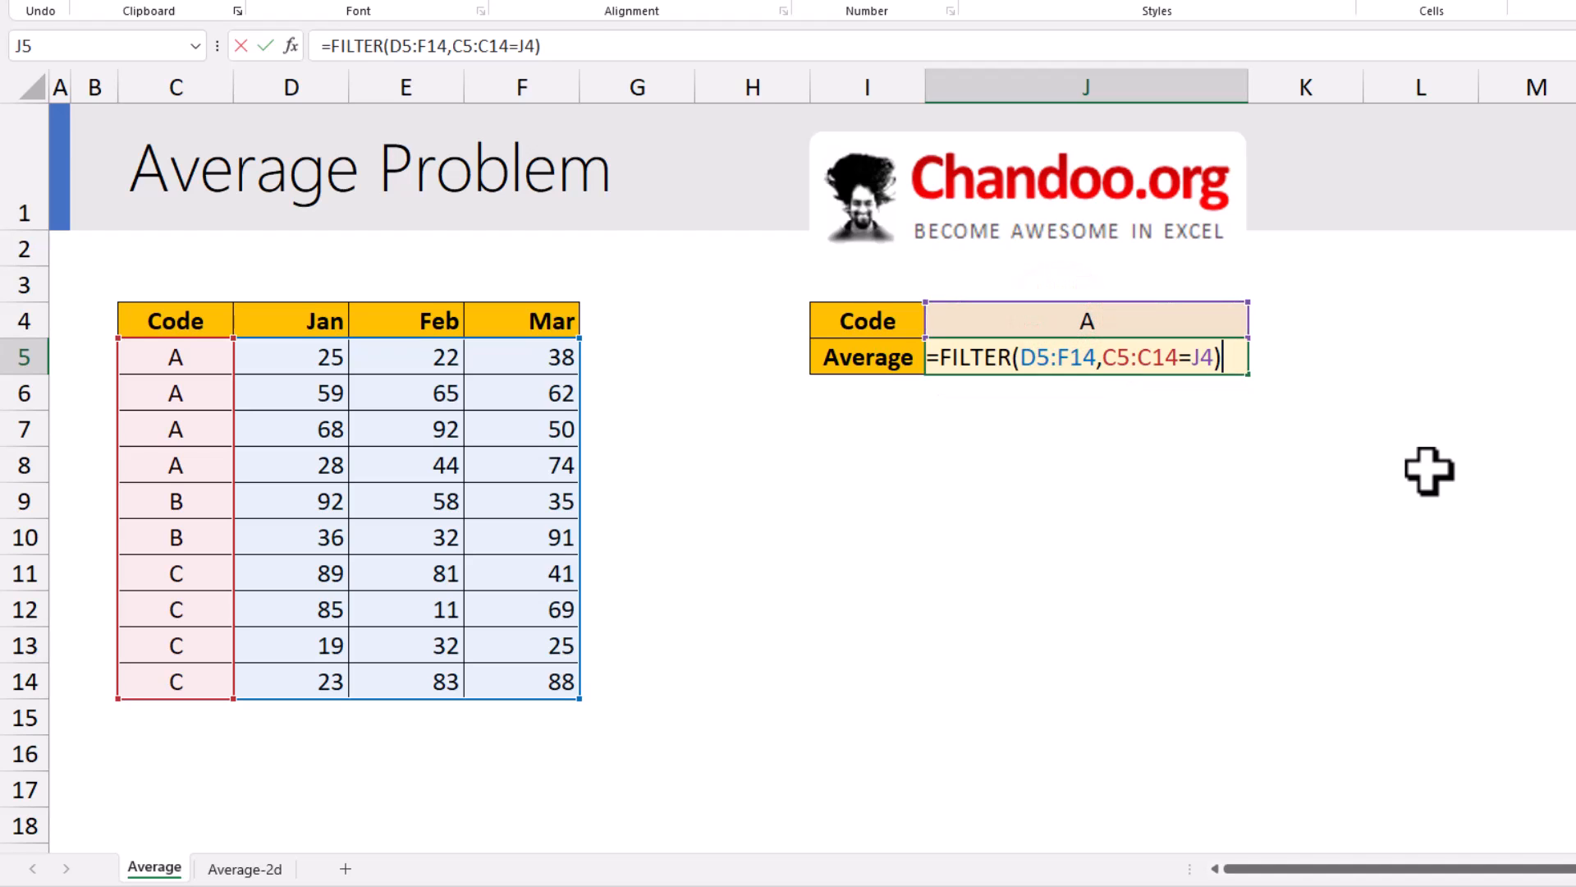
pyautogui.press('Return')
# Compare the filtered values spilled from J5 with the source values for code A in D5:F8
pyautogui.moveTo(1140, 356); pyautogui.dragTo(1463, 468)
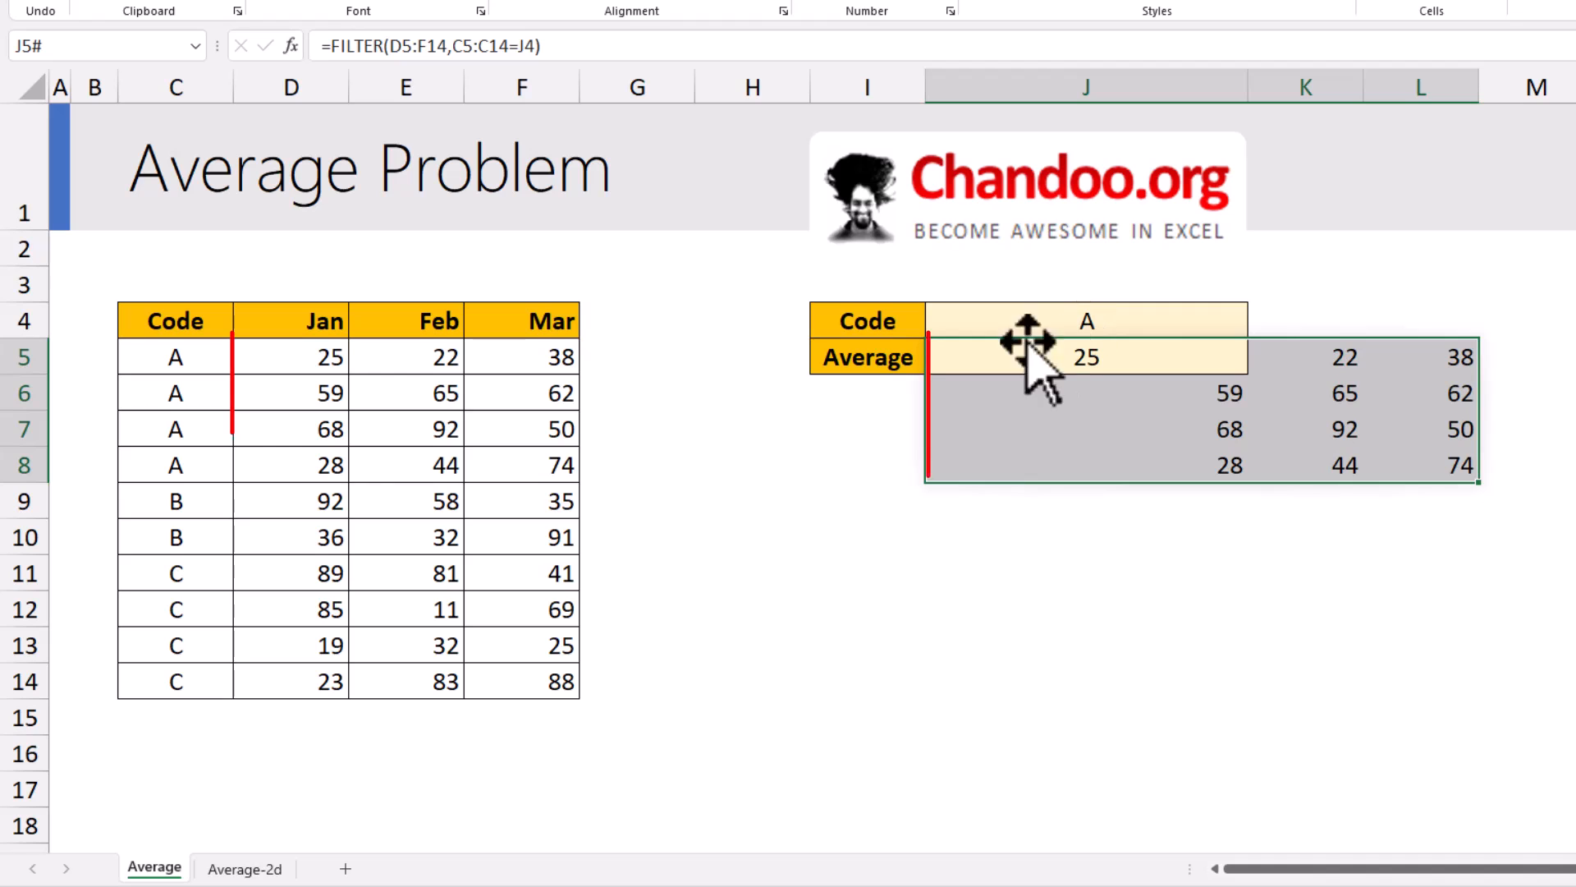
pyautogui.moveTo(305, 351)
pyautogui.mouseDown()
pyautogui.moveTo(447, 450)
pyautogui.moveTo(520, 460)
pyautogui.mouseUp()
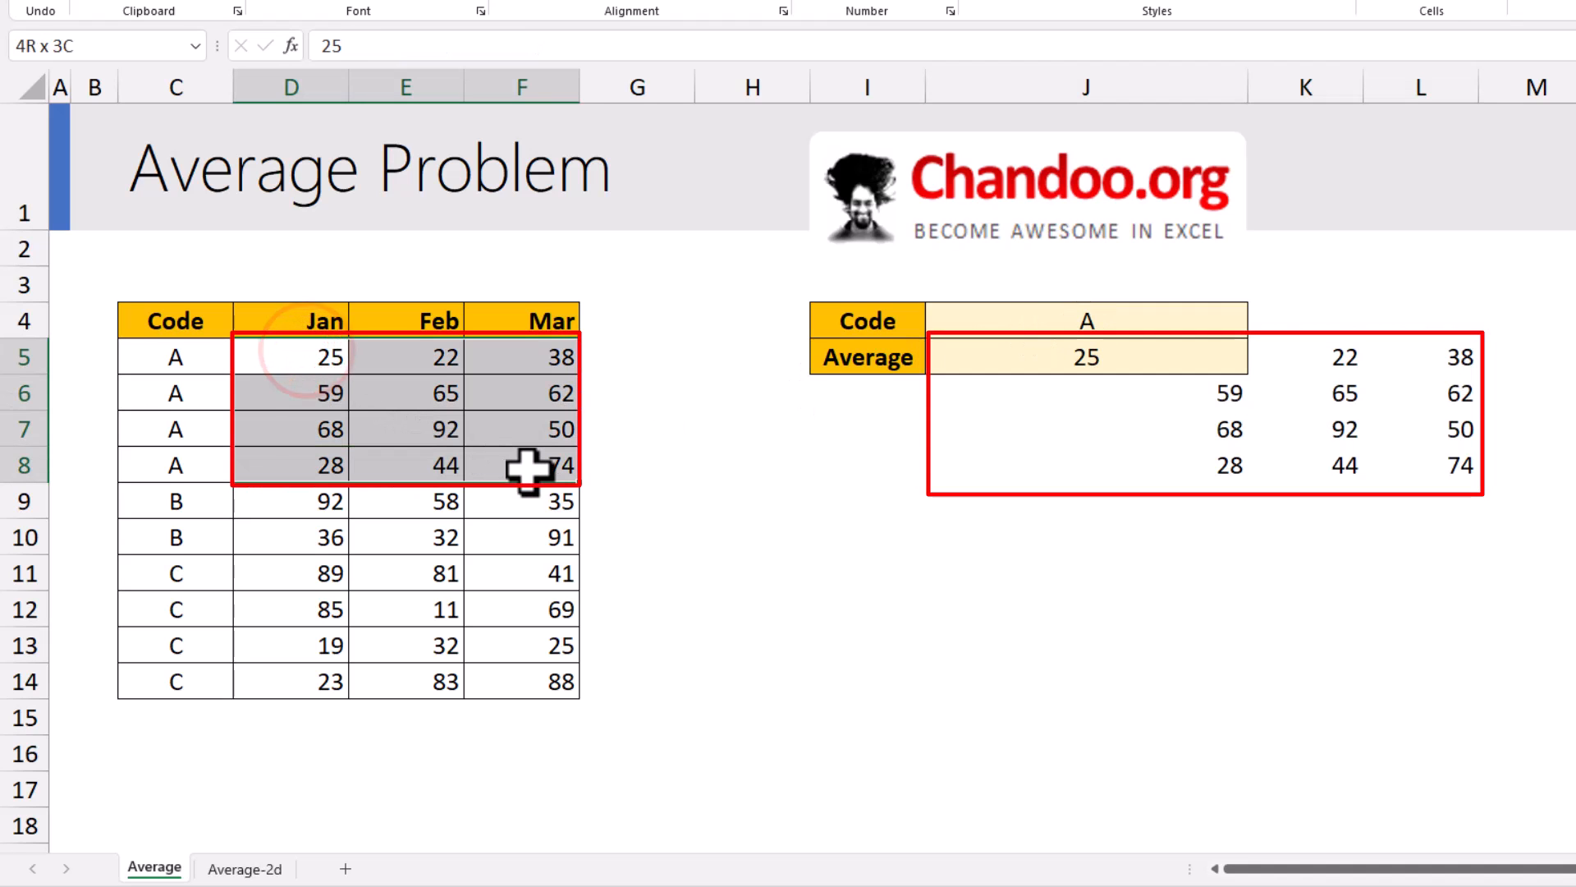
pyautogui.moveTo(1177, 359); pyautogui.dragTo(1442, 454)
# Wrap the FILTER formula in J5 in AVERAGE so it reads =AVERAGE(FILTER(D5:F14,C5:C14=J4))
pyautogui.click(1116, 357)
pyautogui.doubleClick(1115, 358)
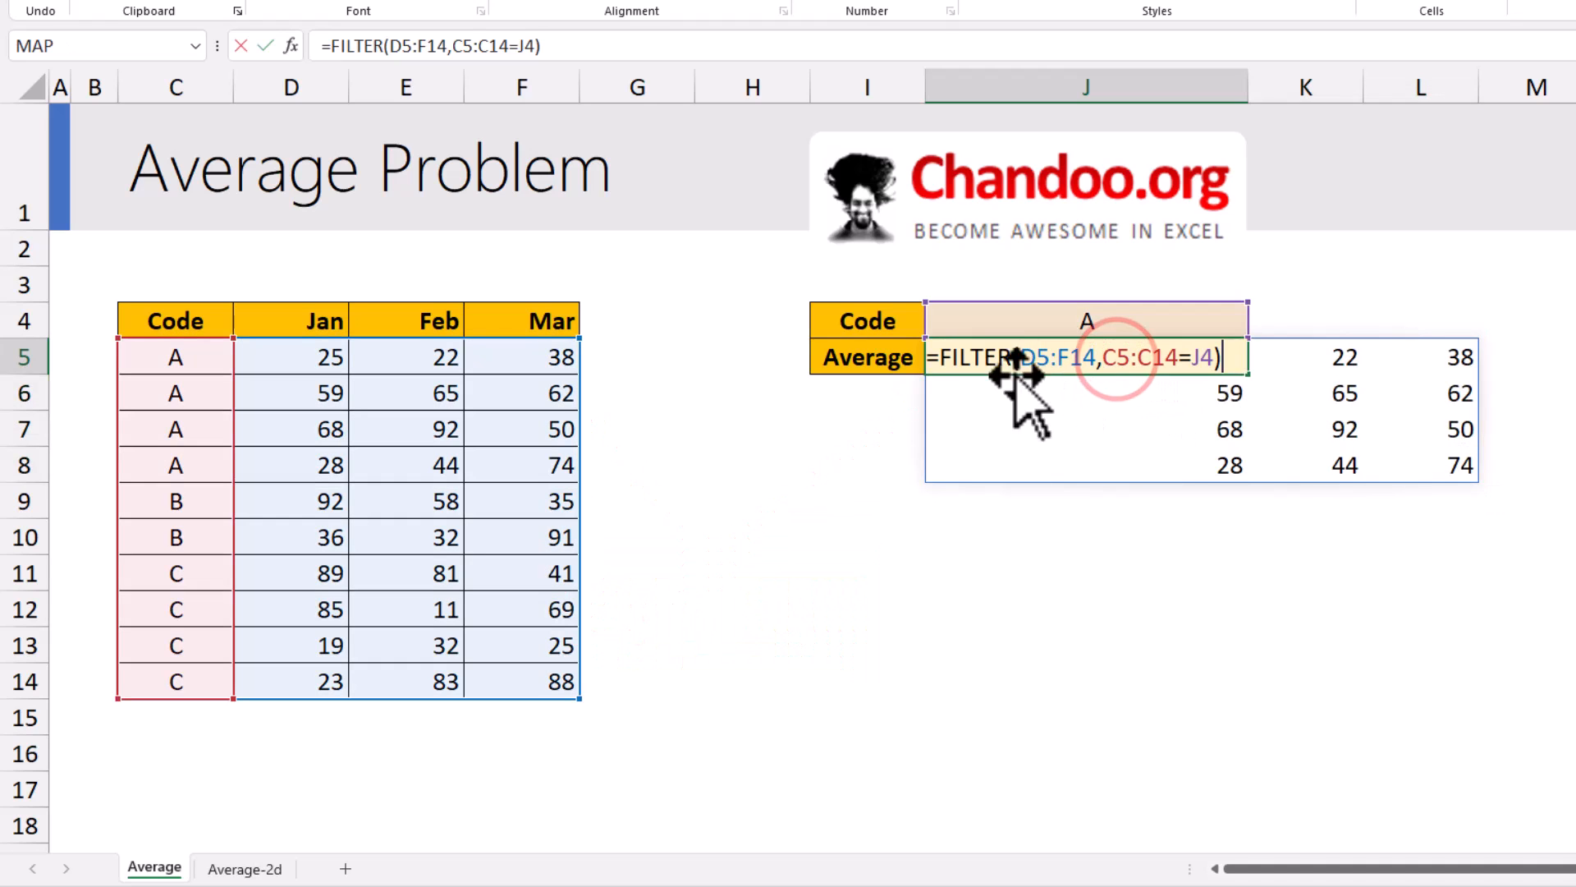
pyautogui.click(940, 359)
pyautogui.write('ave')
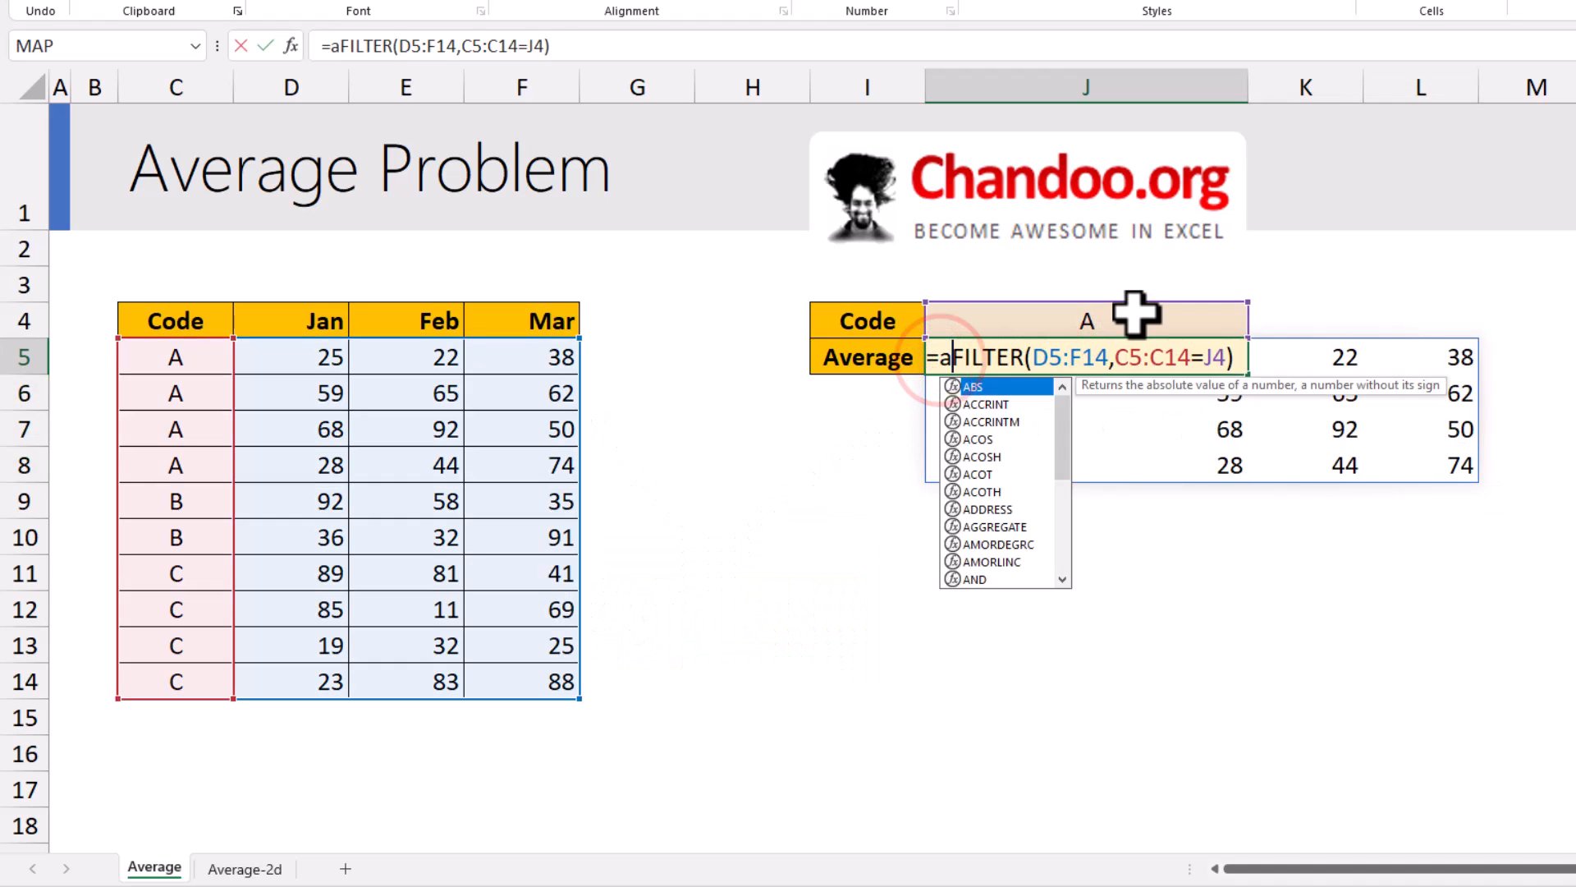
pyautogui.press('Down')
pyautogui.press('Tab')
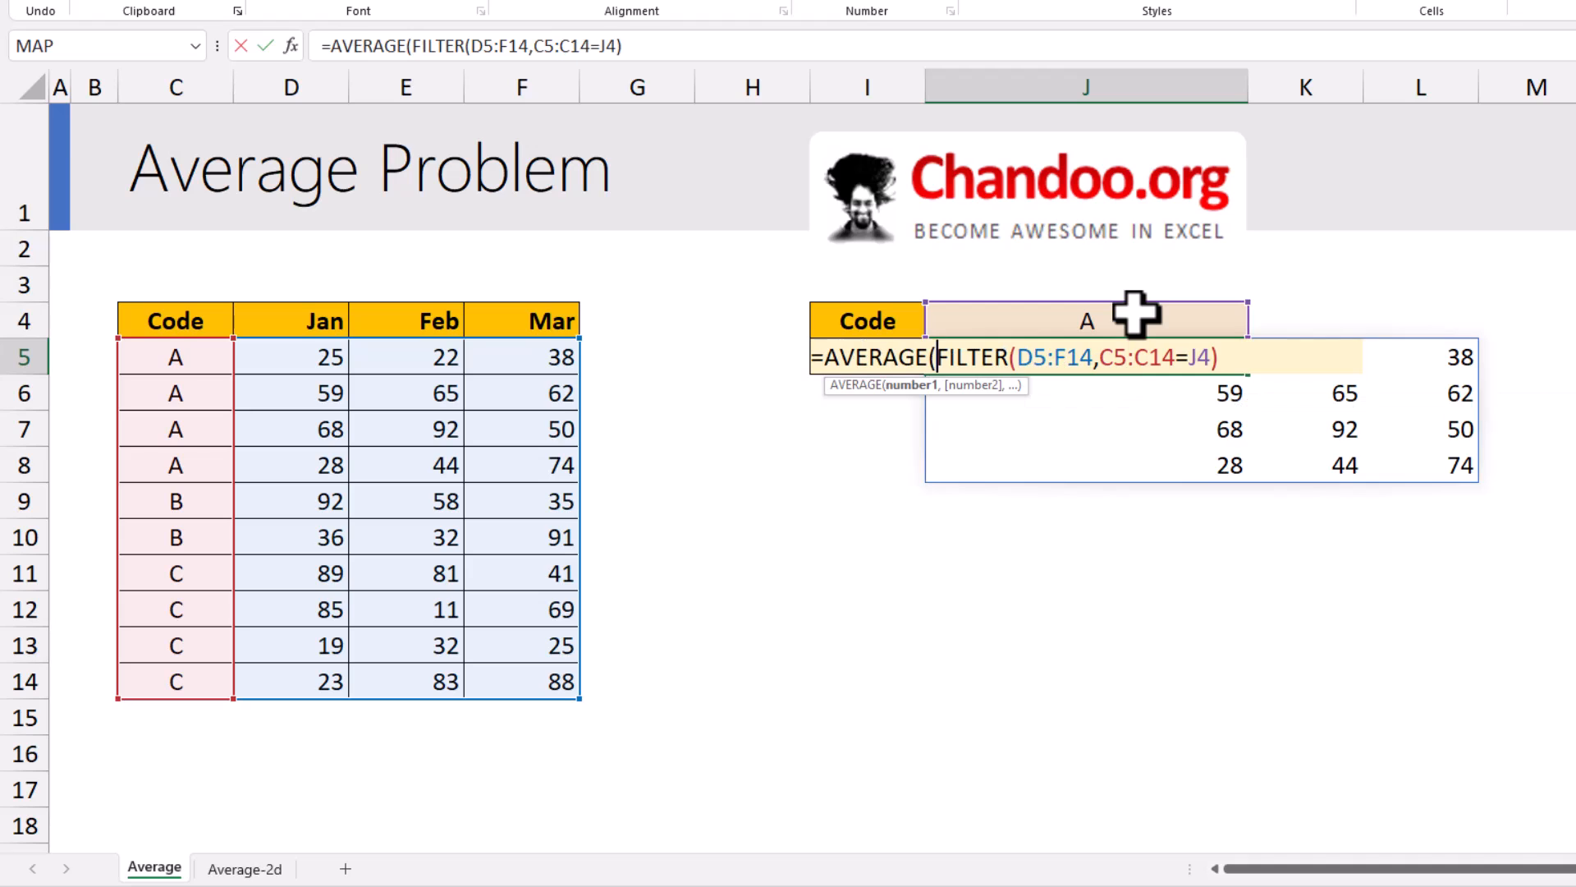
pyautogui.write(')')
pyautogui.press('Return')
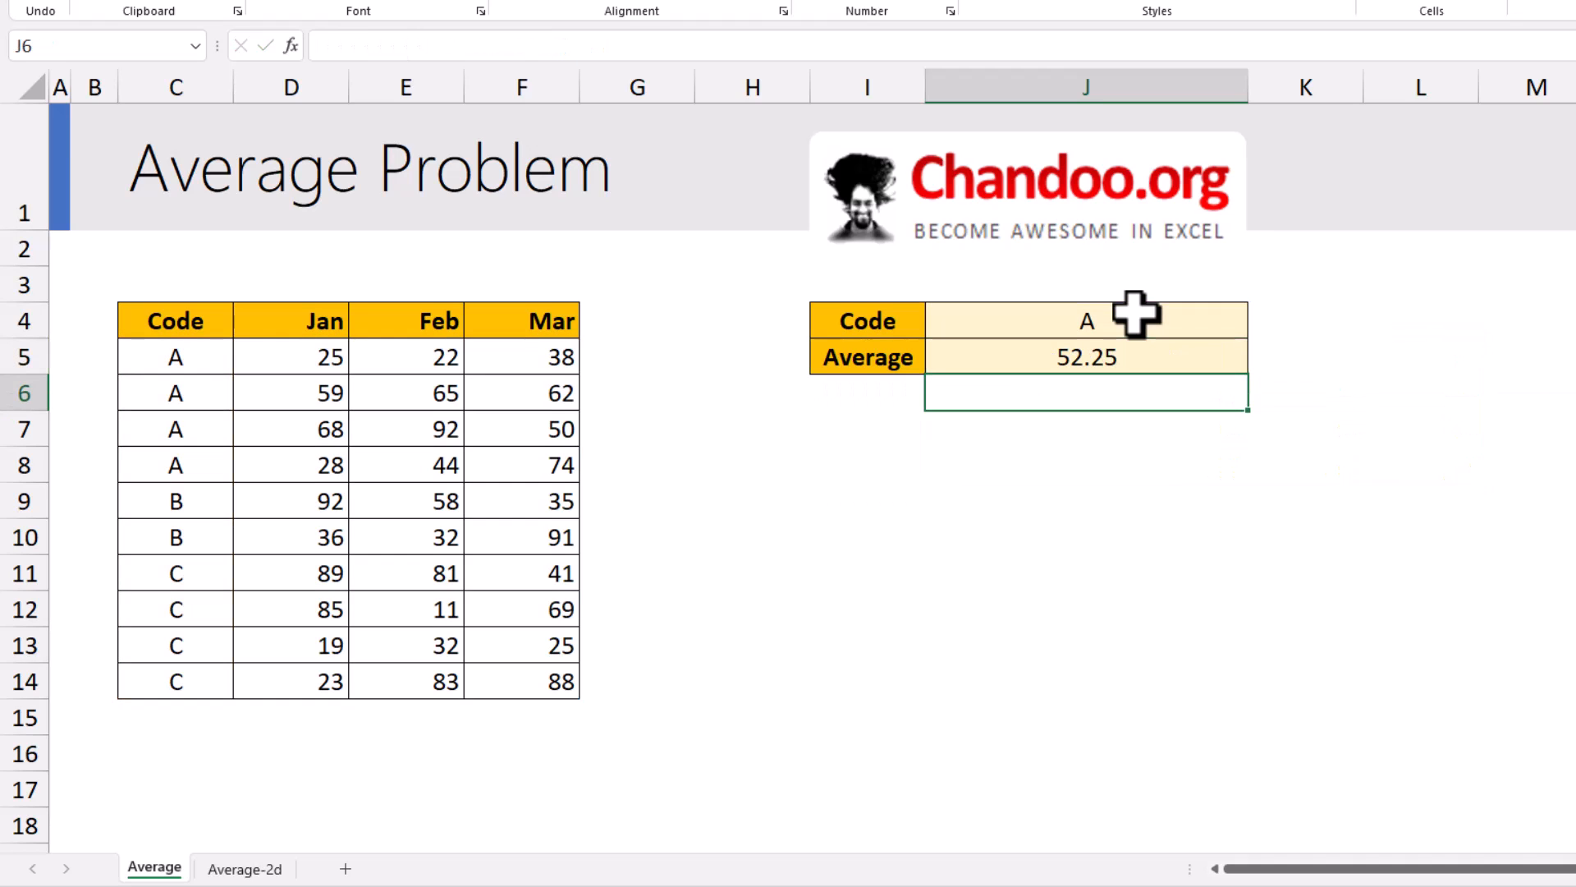
# In cell J6, start an AVERAGE formula containing an IF with the logical test C5:C14=J4
pyautogui.click(1121, 355)
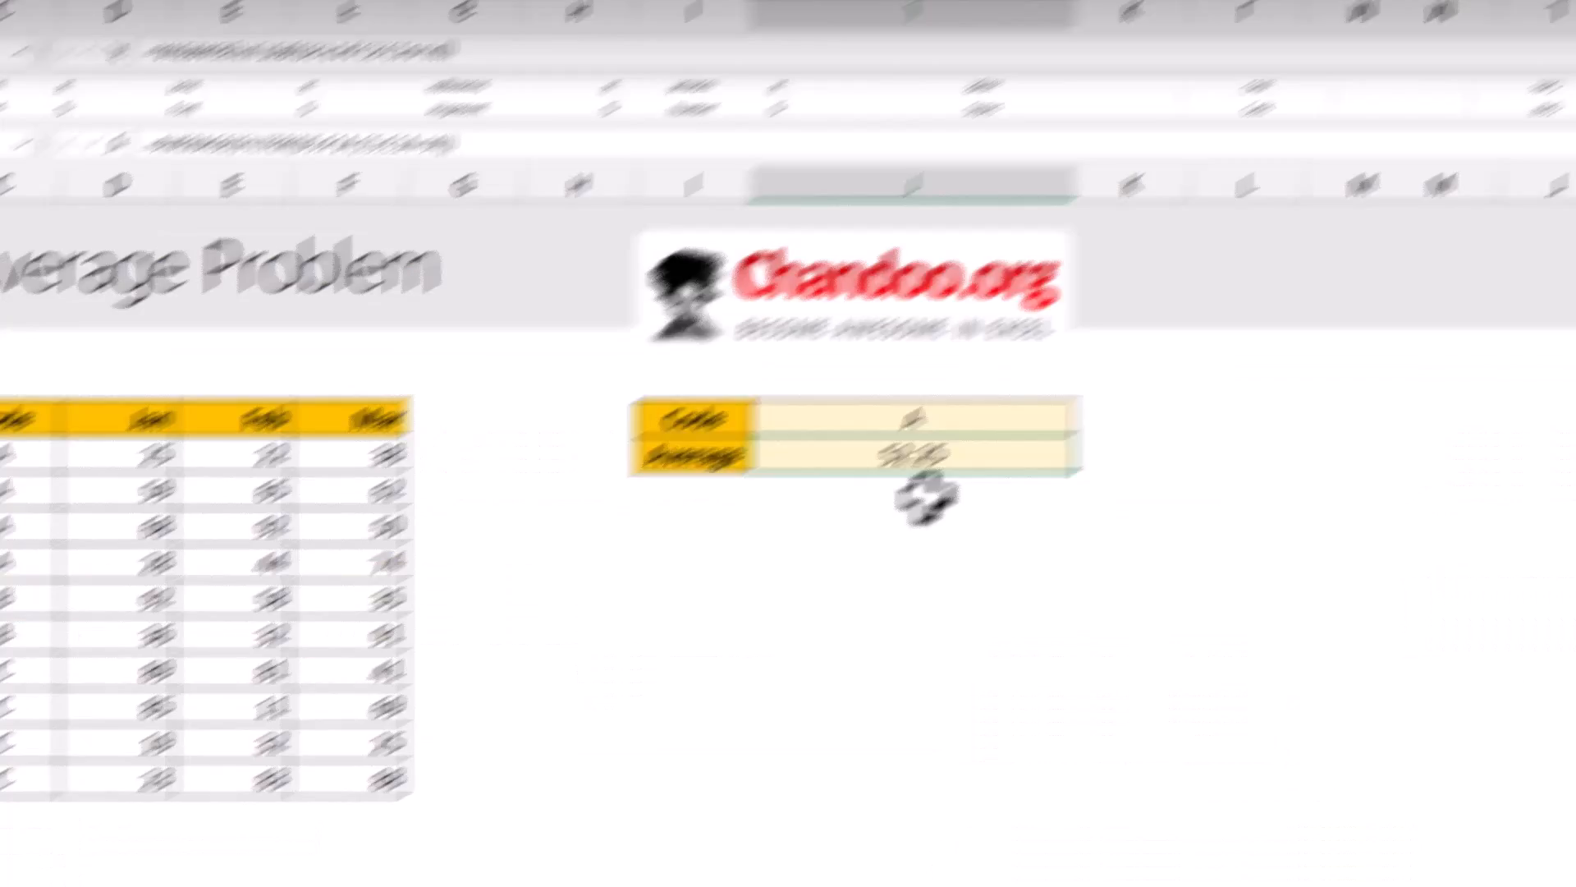
pyautogui.write('=average')
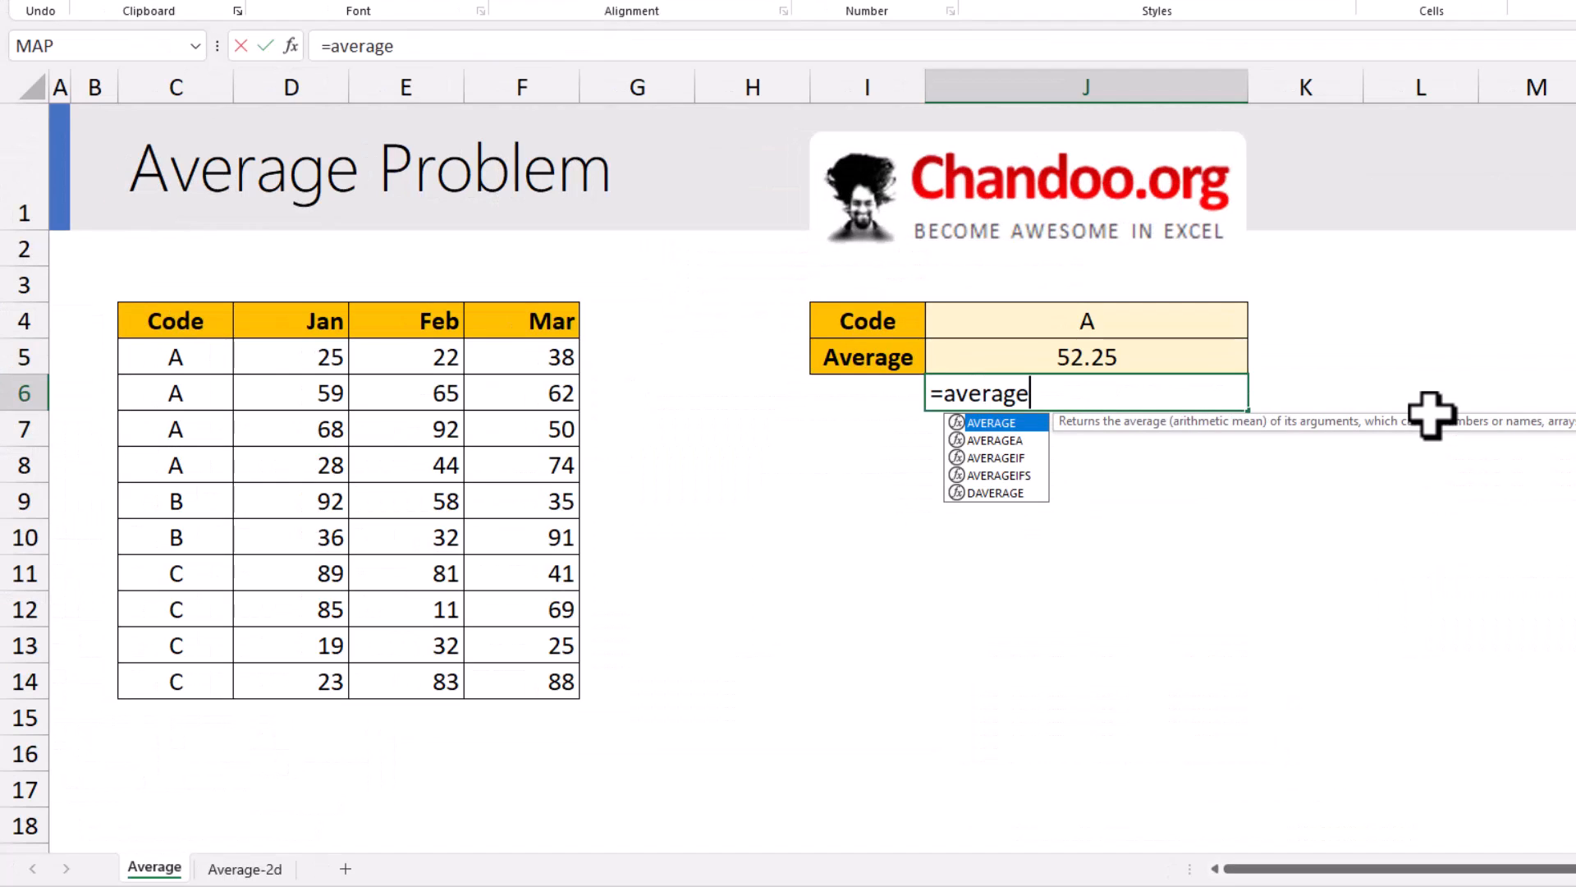
pyautogui.press('Tab')
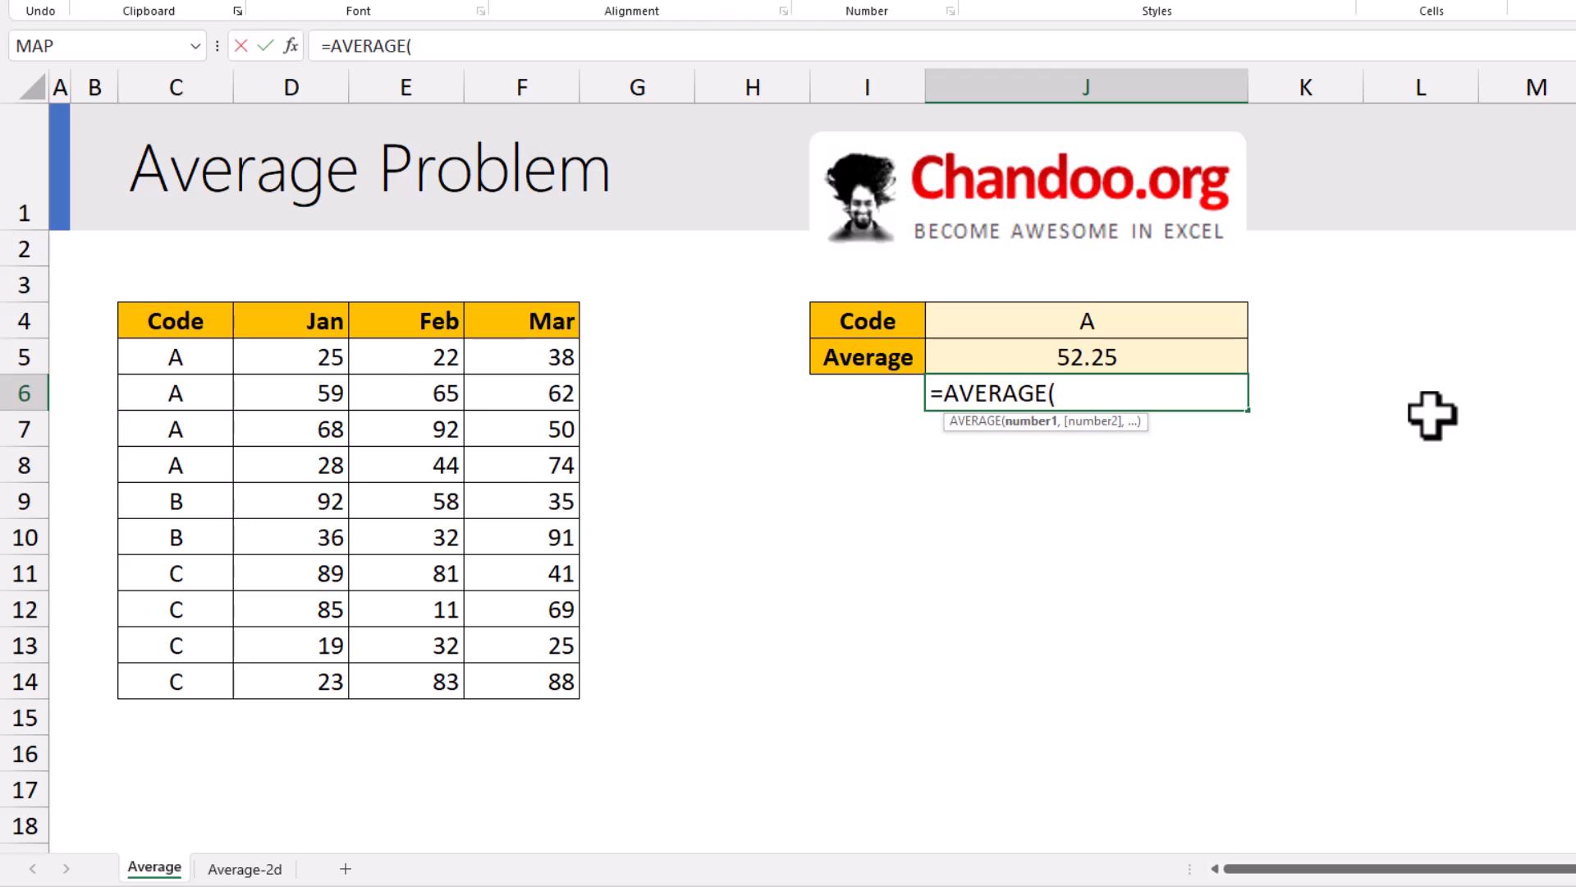
pyautogui.write('IF(')
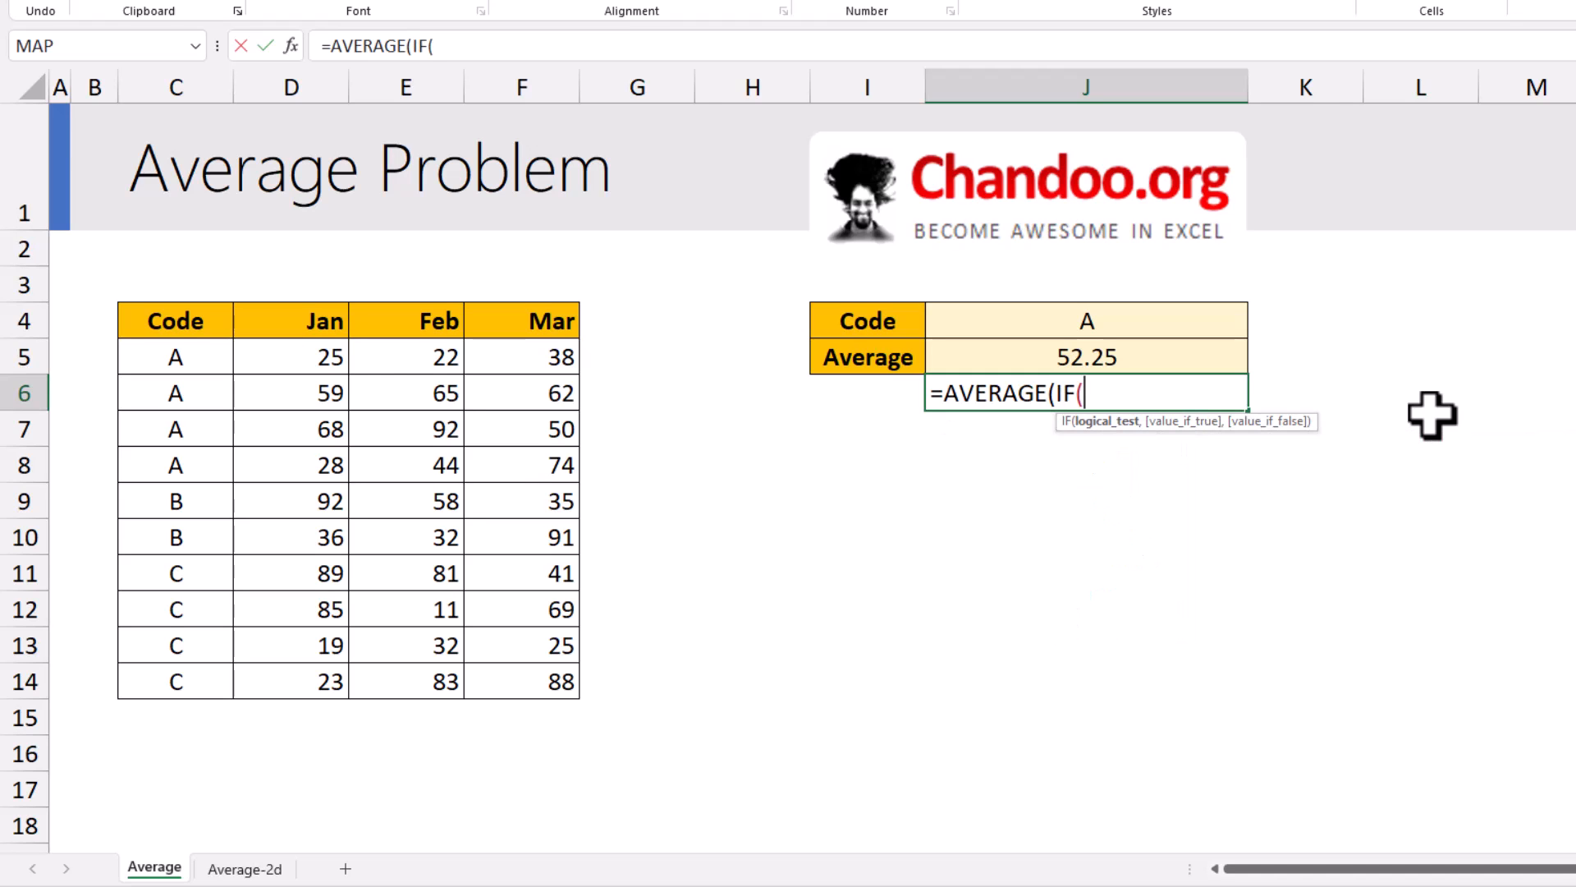
pyautogui.moveTo(186, 359); pyautogui.dragTo(184, 688)
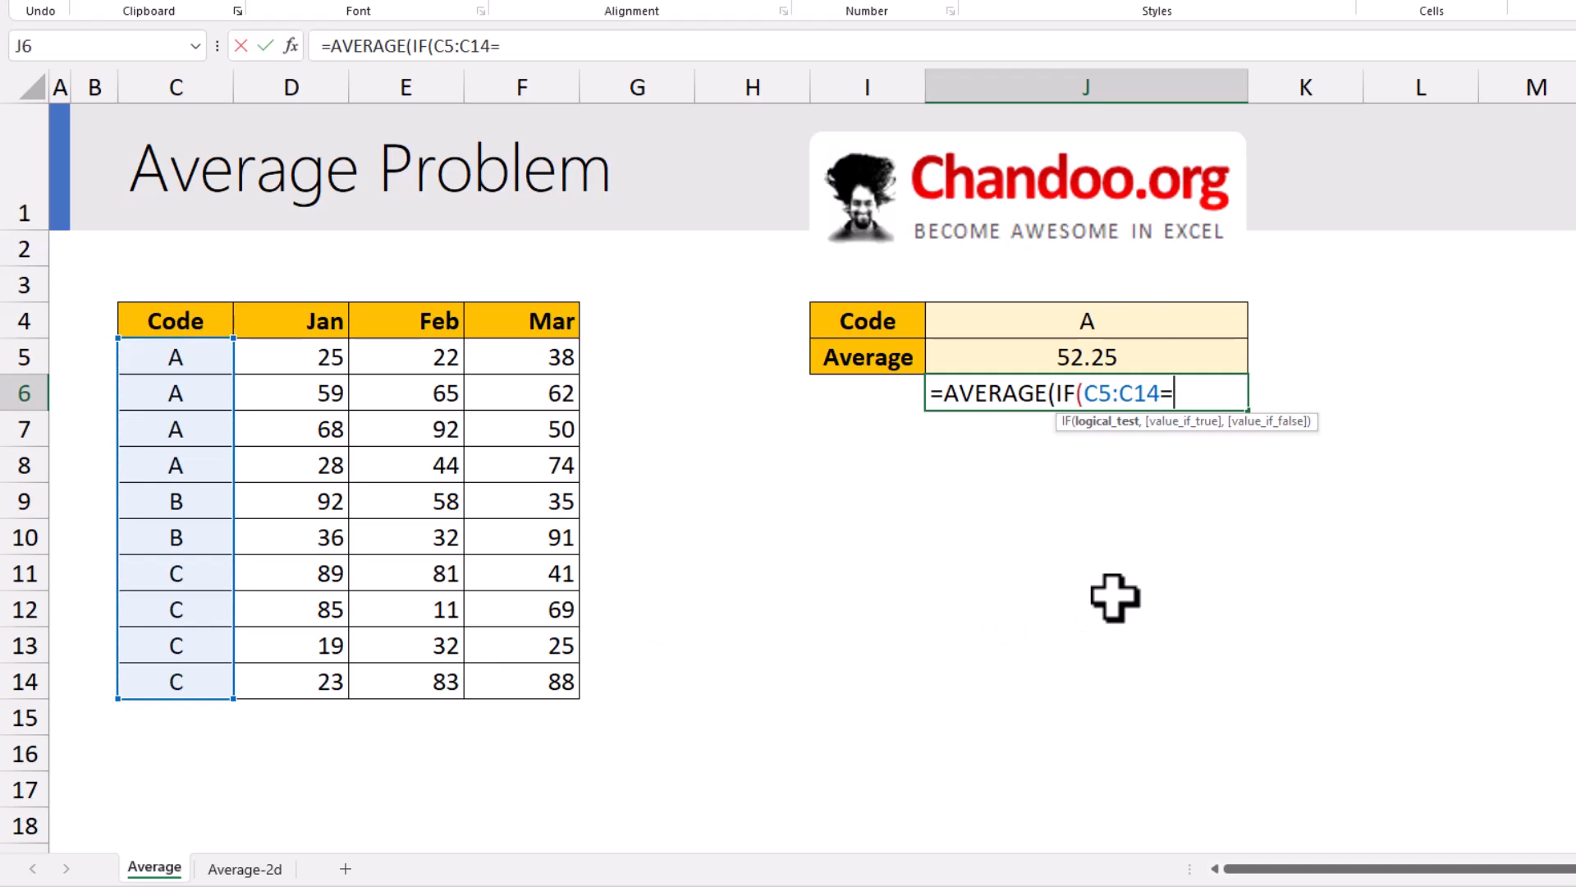
pyautogui.write('=')
pyautogui.click(1118, 314)
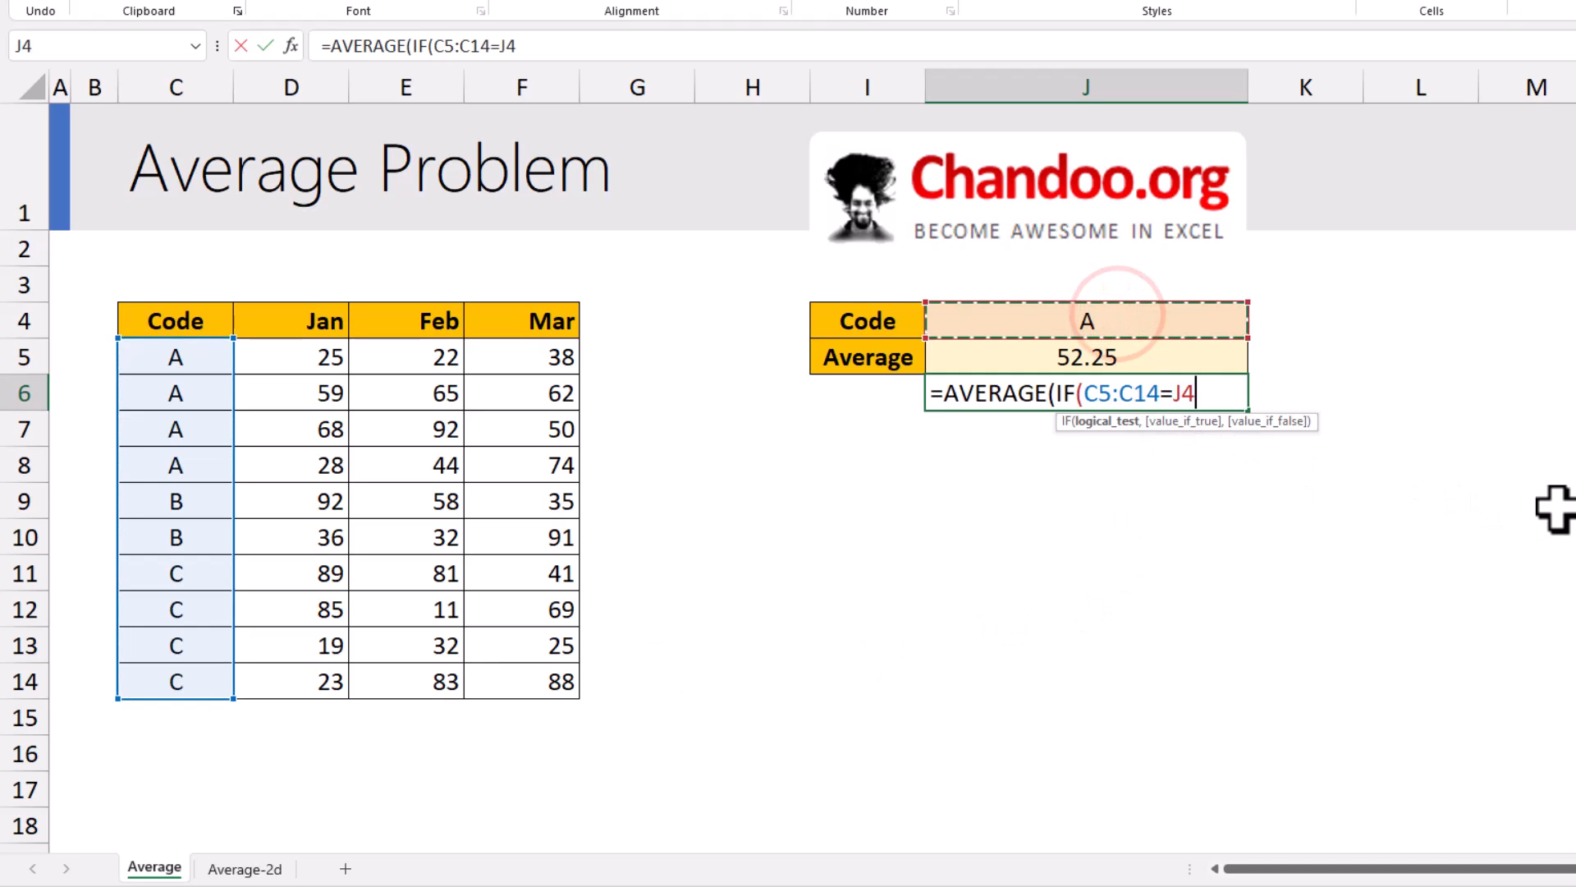
# Complete J6's IF with D5:F14 as the value if true, and enter the whole formula as an array formula
pyautogui.write(',')
pyautogui.moveTo(348, 371); pyautogui.dragTo(534, 686)
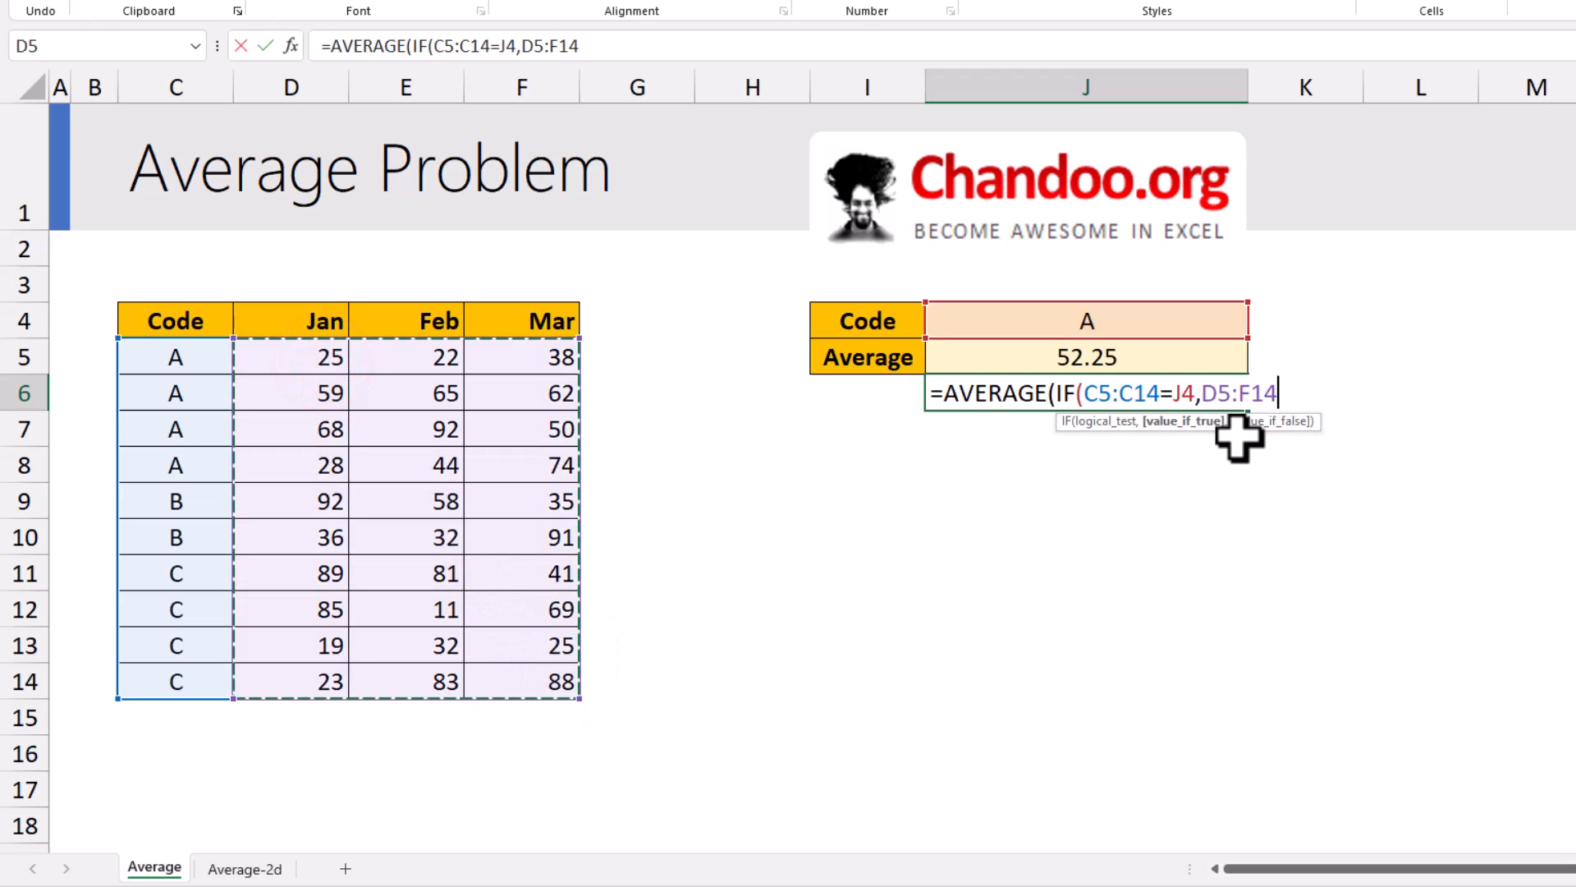
pyautogui.write(')')
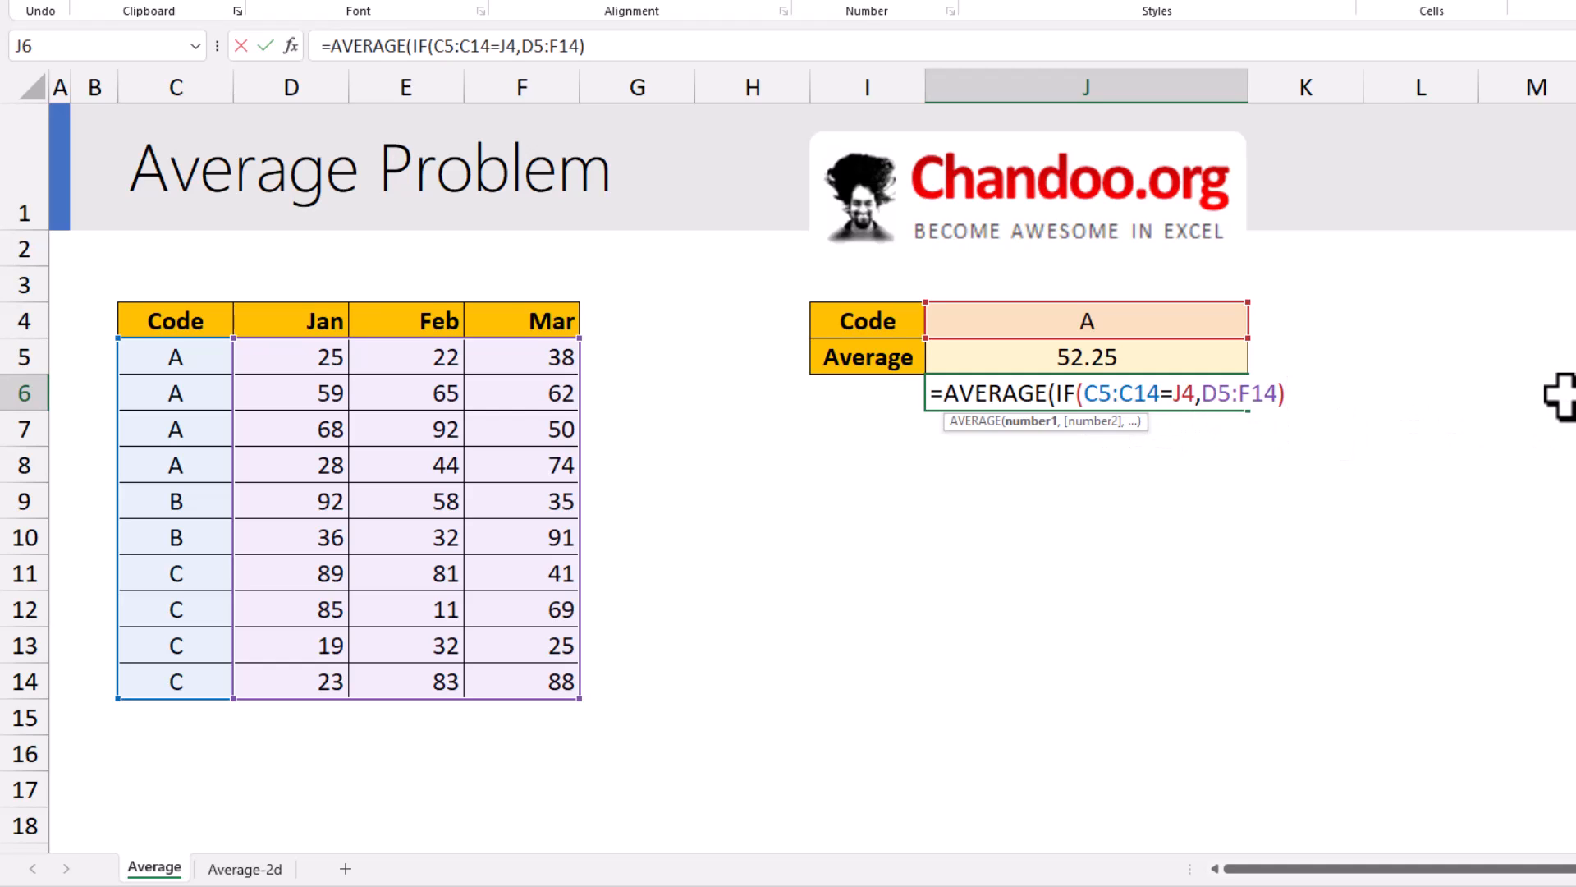
pyautogui.write(')')
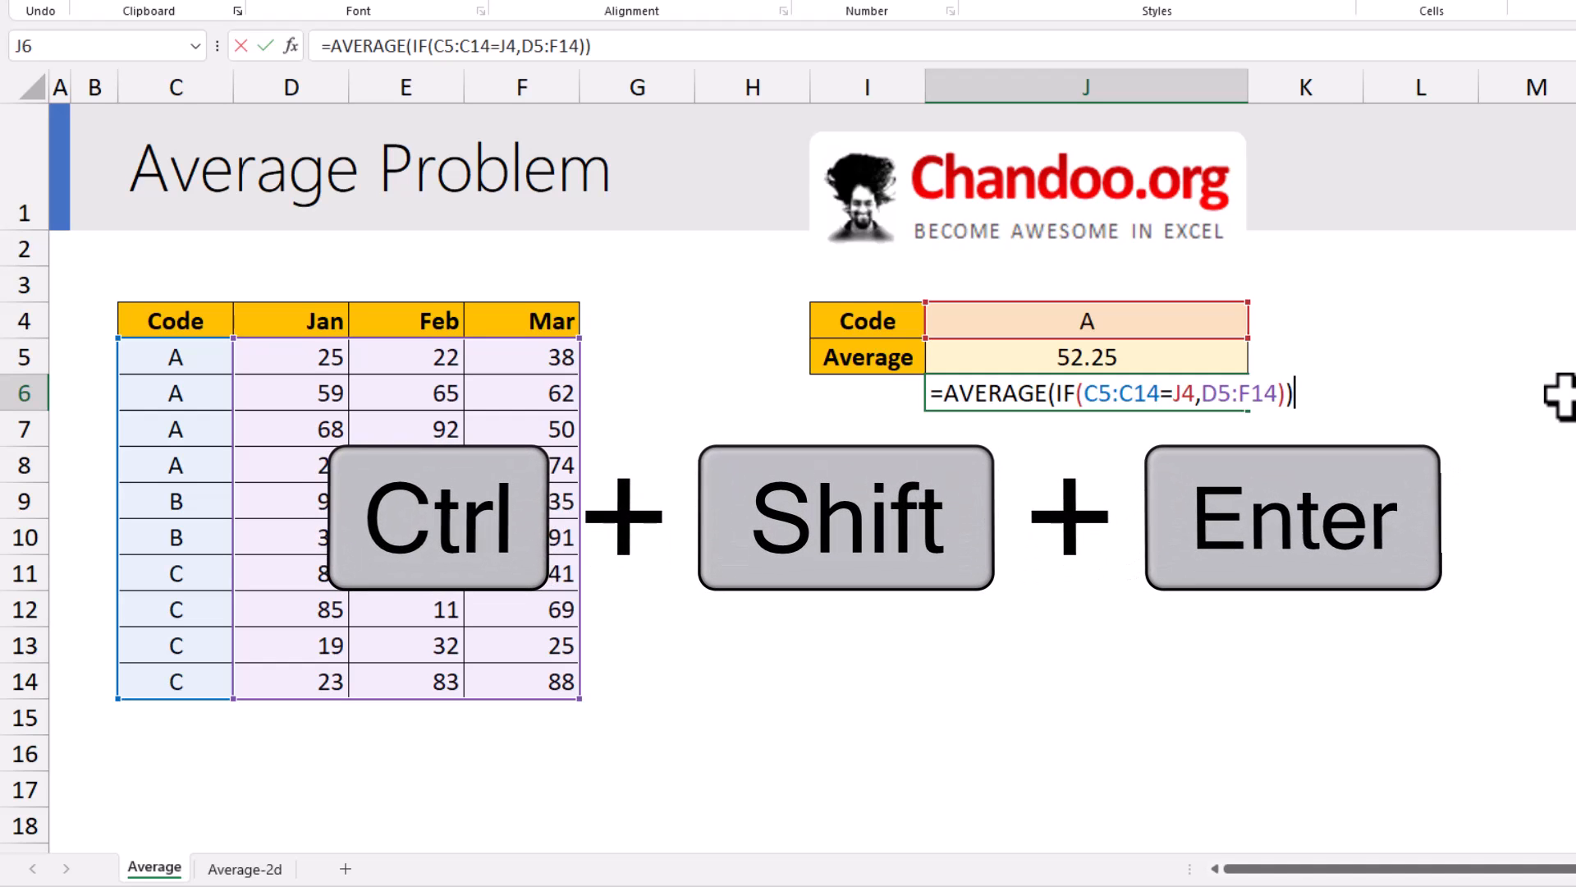
pyautogui.hotkey('ctrl', 'shift', 'Return')
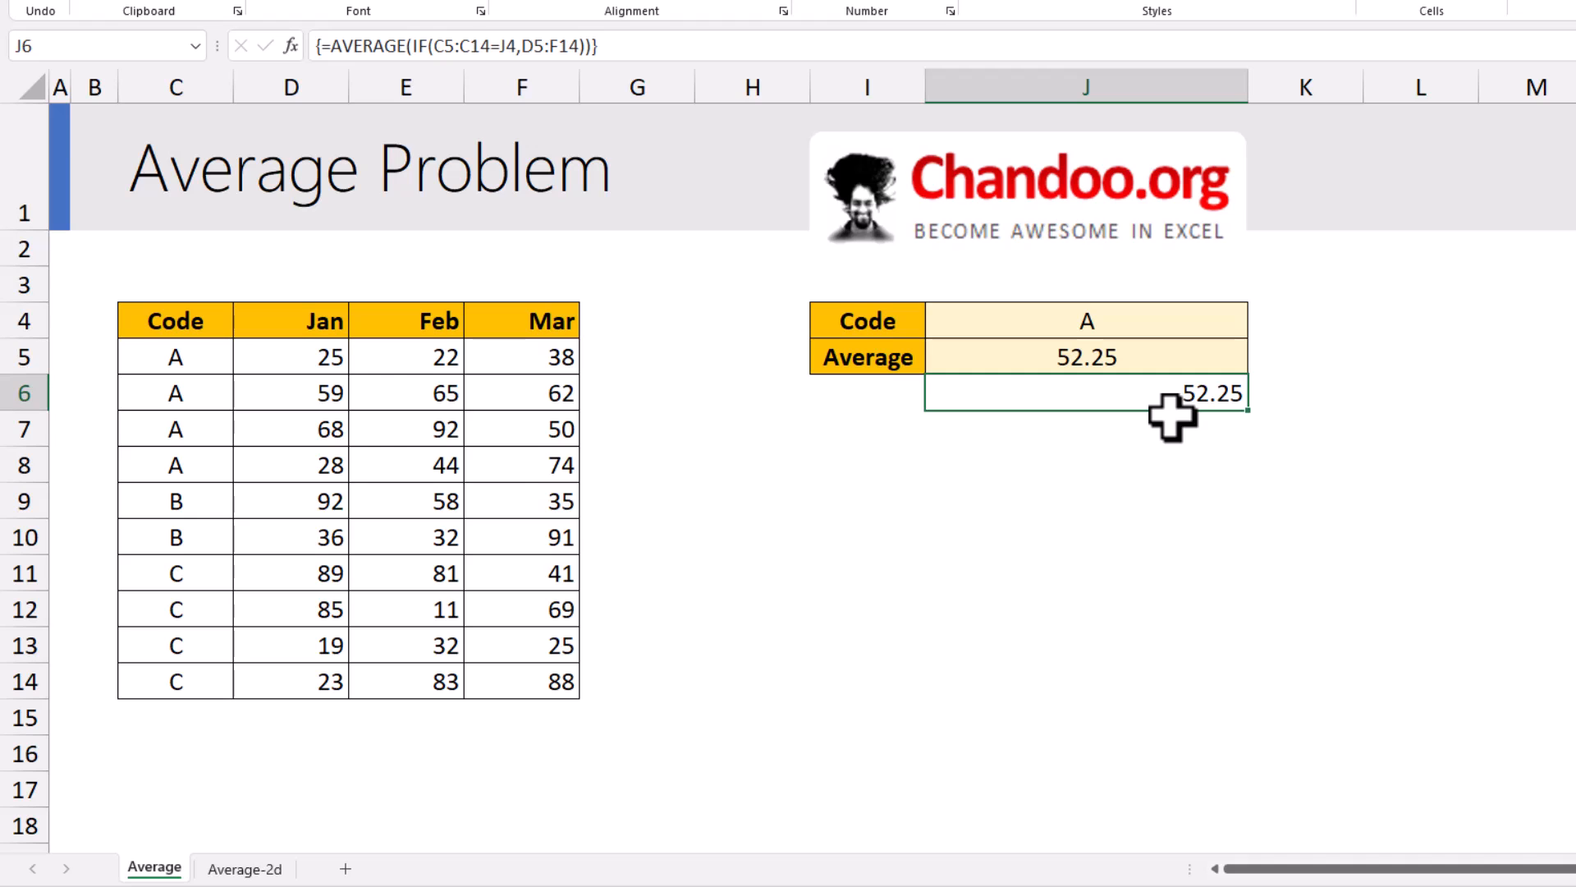
# Evaluate the C5:C14=J4 test and the whole IF expression inside J6's formula, and discard the evaluated edits
pyautogui.press('F2')
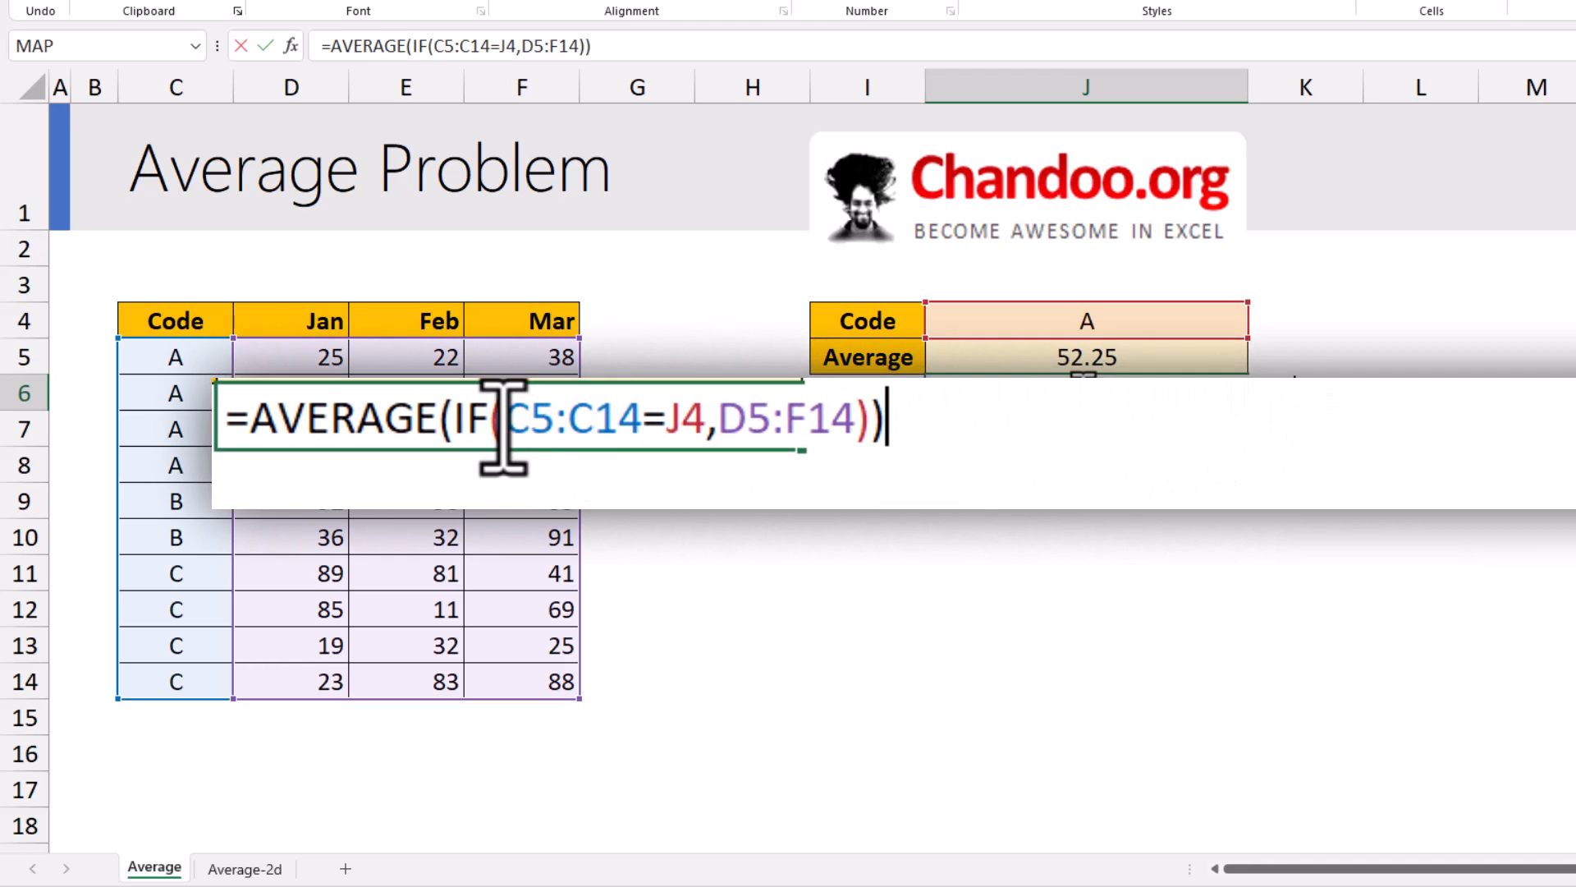
pyautogui.moveTo(506, 419); pyautogui.dragTo(715, 416)
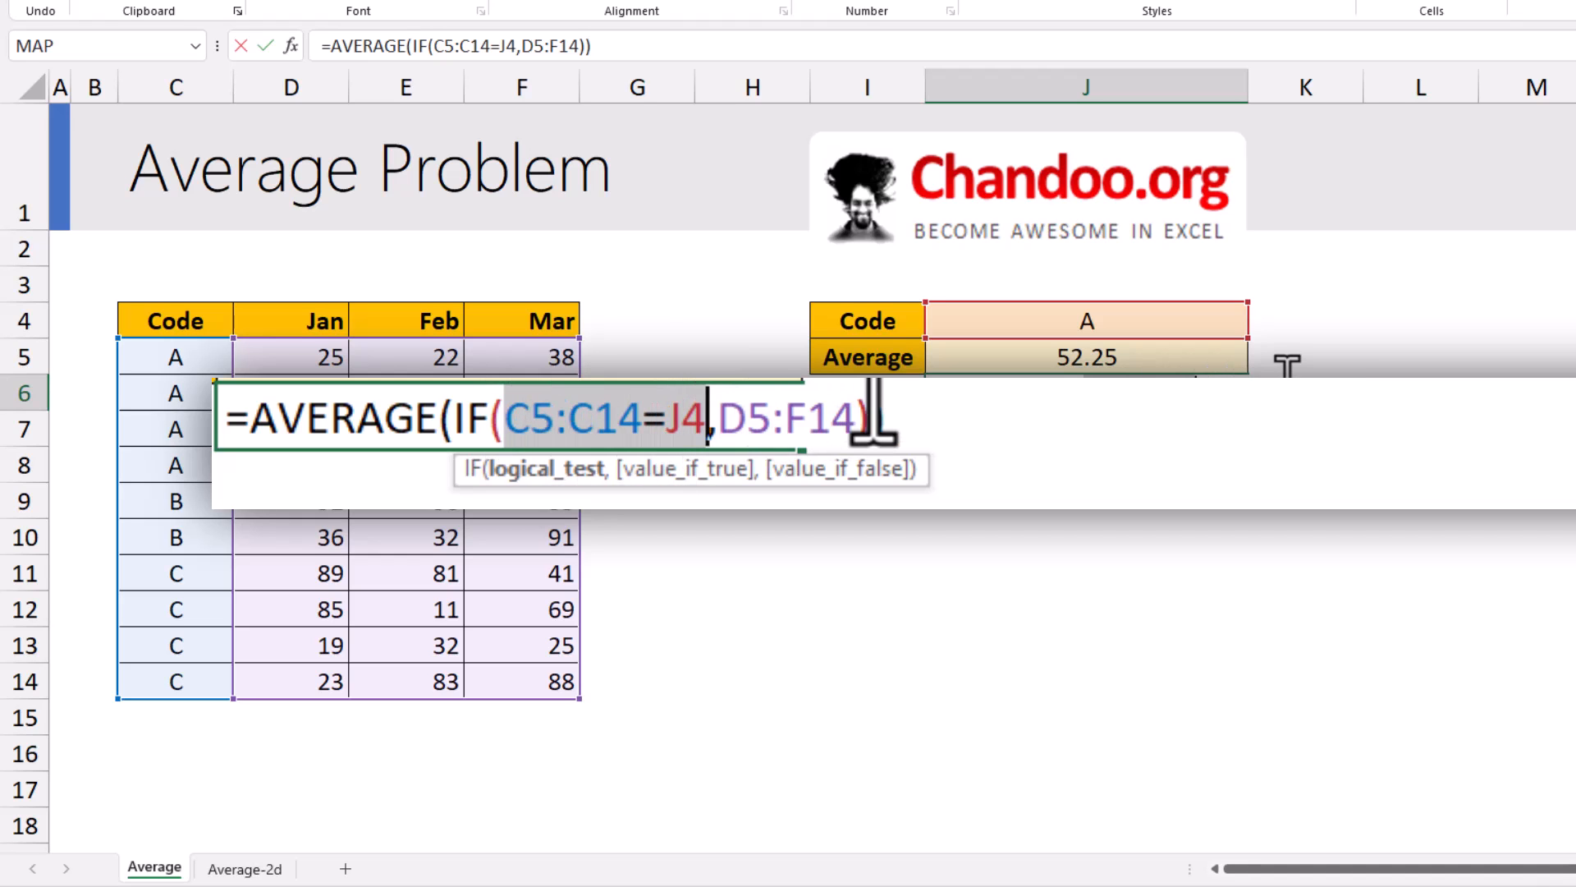
pyautogui.hotkey('ctrl', '=')
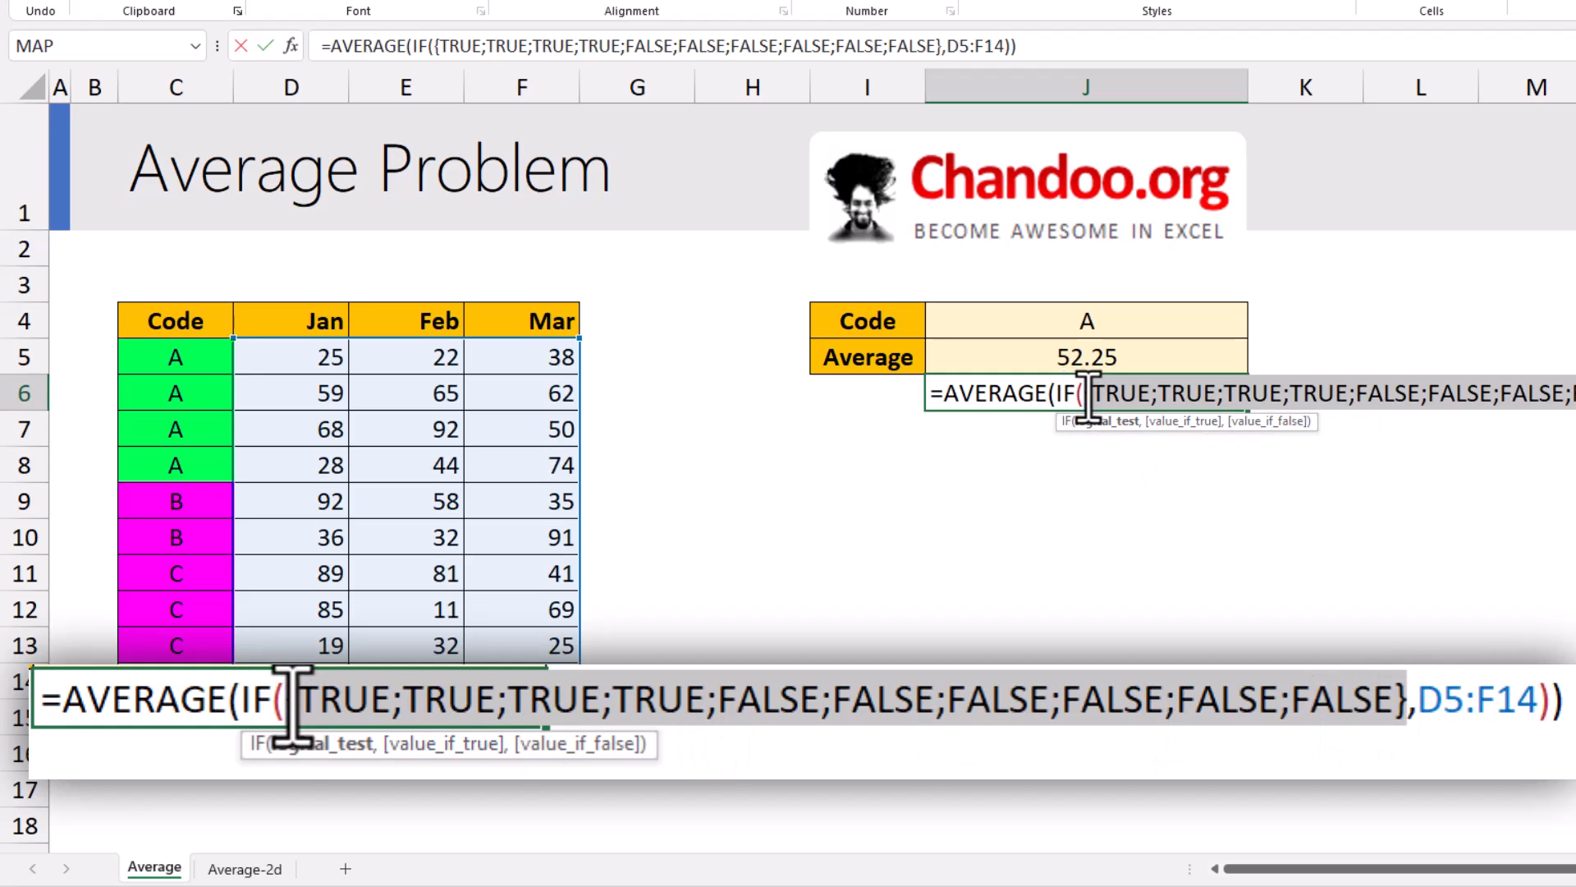
pyautogui.moveTo(1554, 704); pyautogui.dragTo(246, 702)
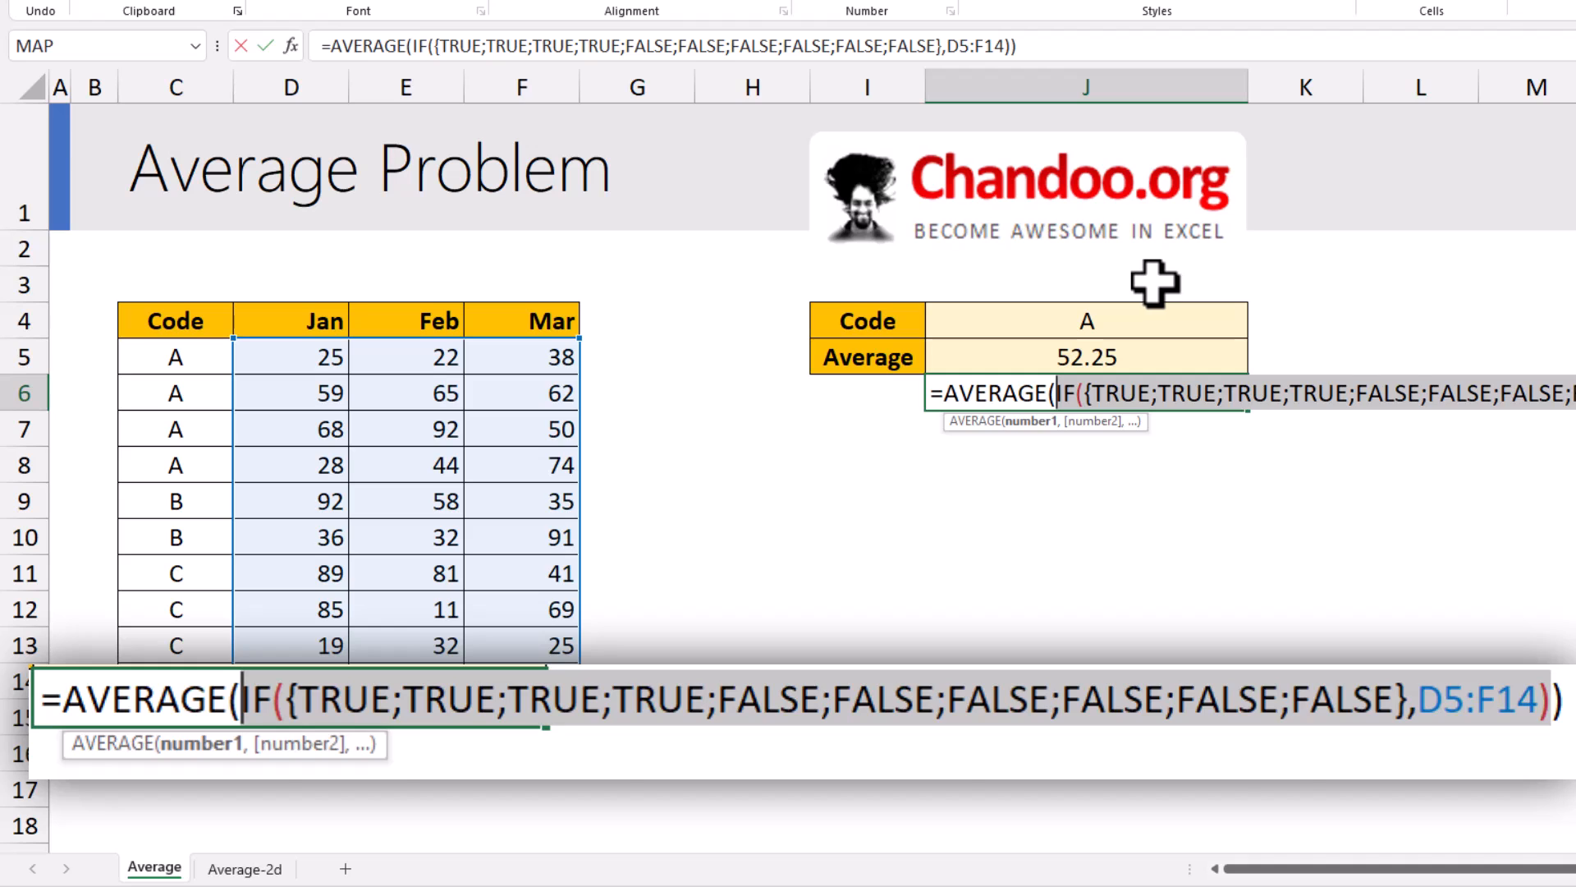
pyautogui.press('F9')
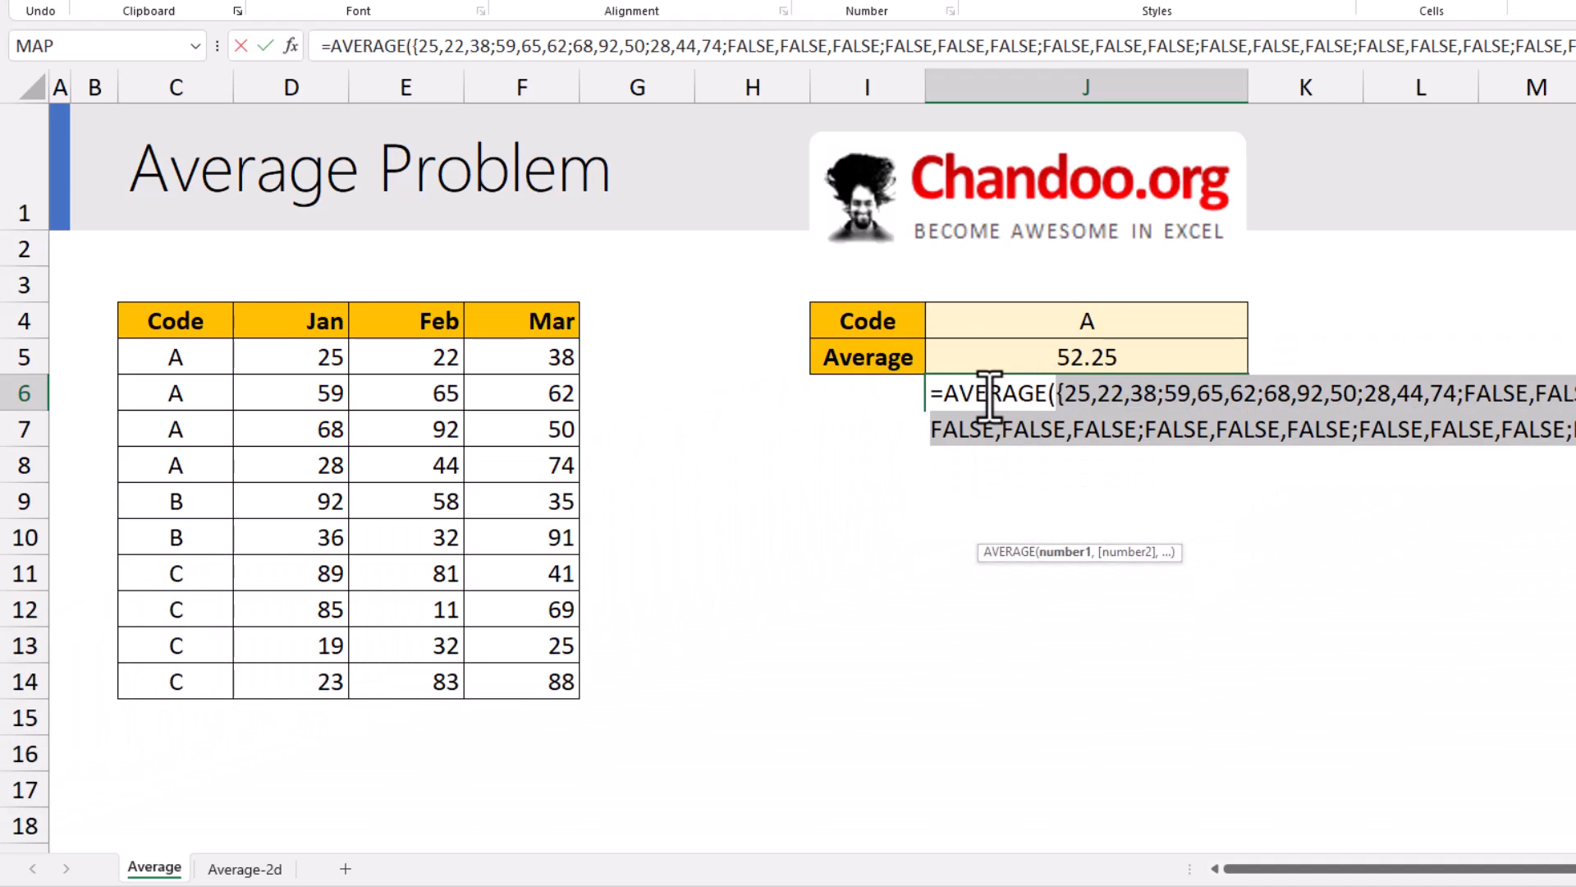
pyautogui.press('Escape')
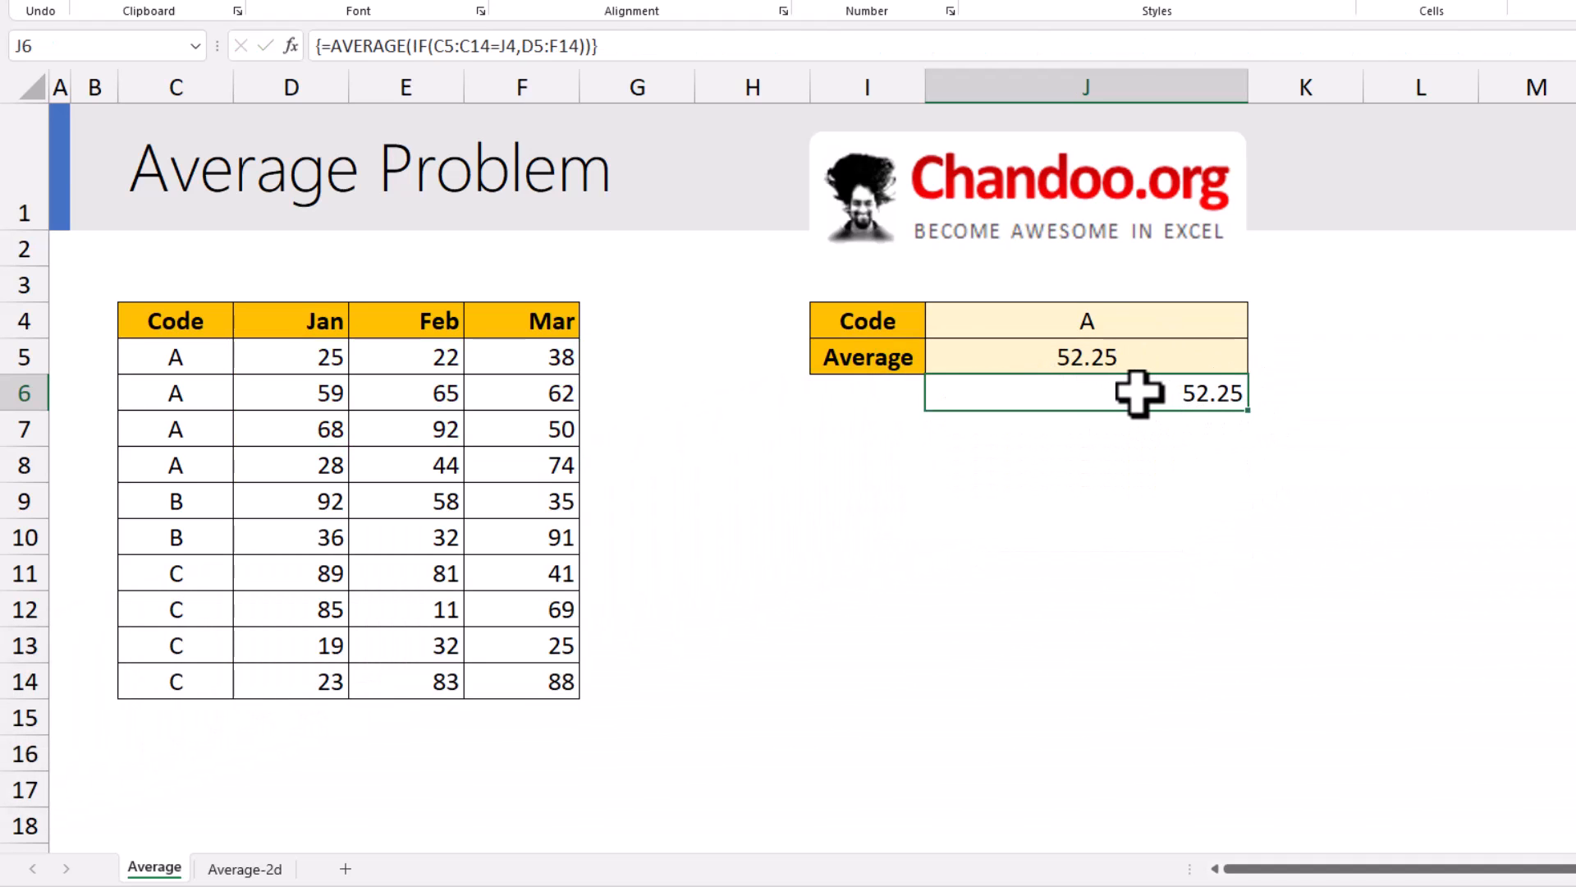
# Reopen J6's formula and recommit it as an array formula, and review the AVERAGE and FILTER formula in J5
pyautogui.press('F2')
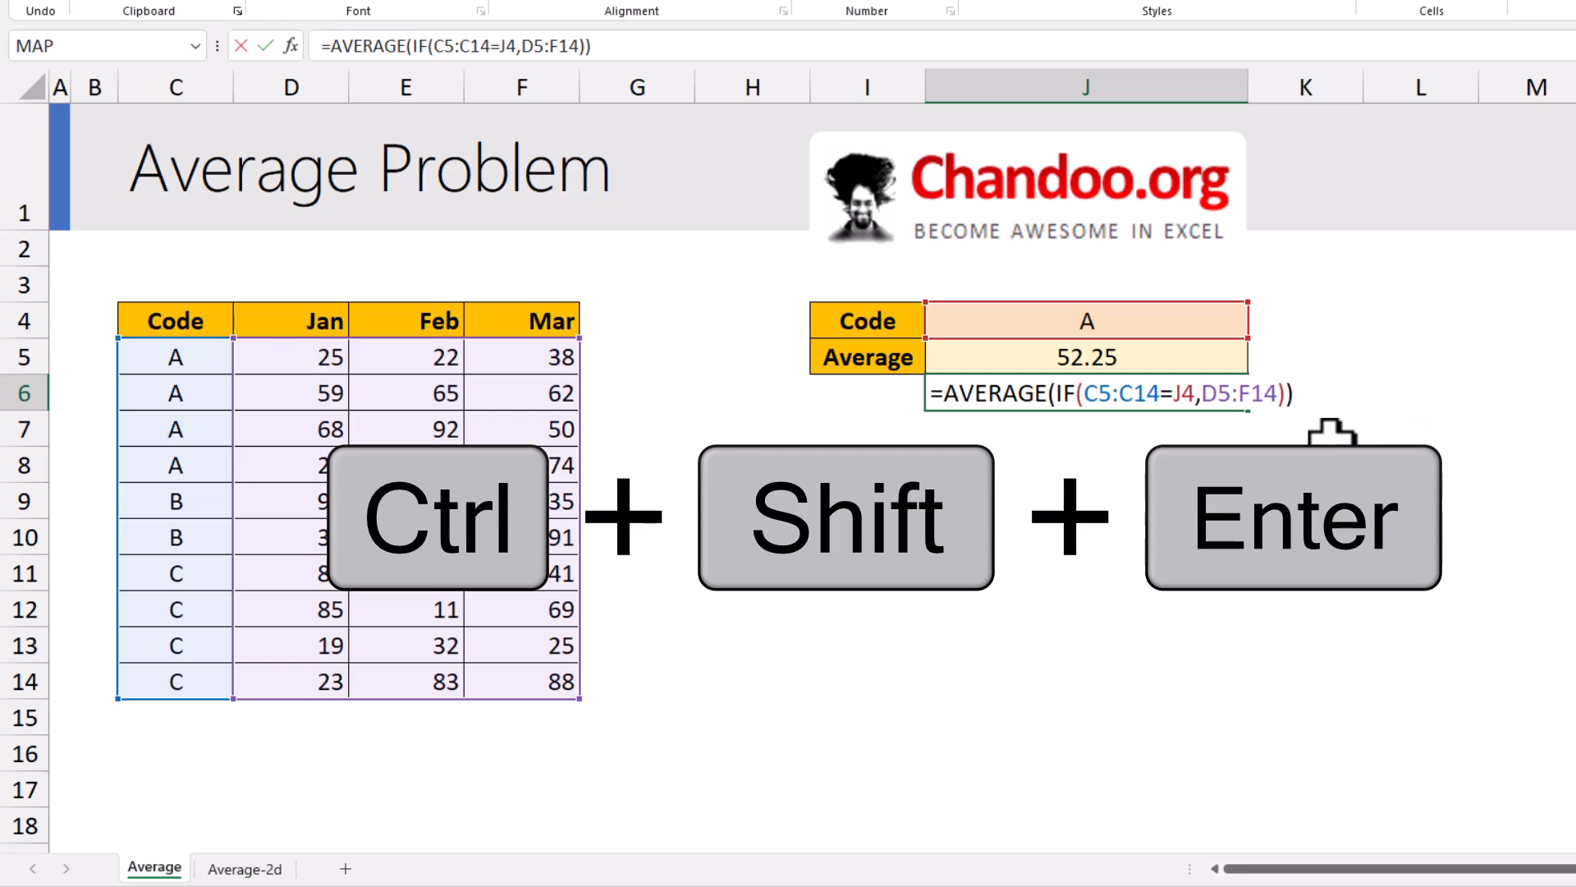
pyautogui.hotkey('ctrl', 'shift', 'Return')
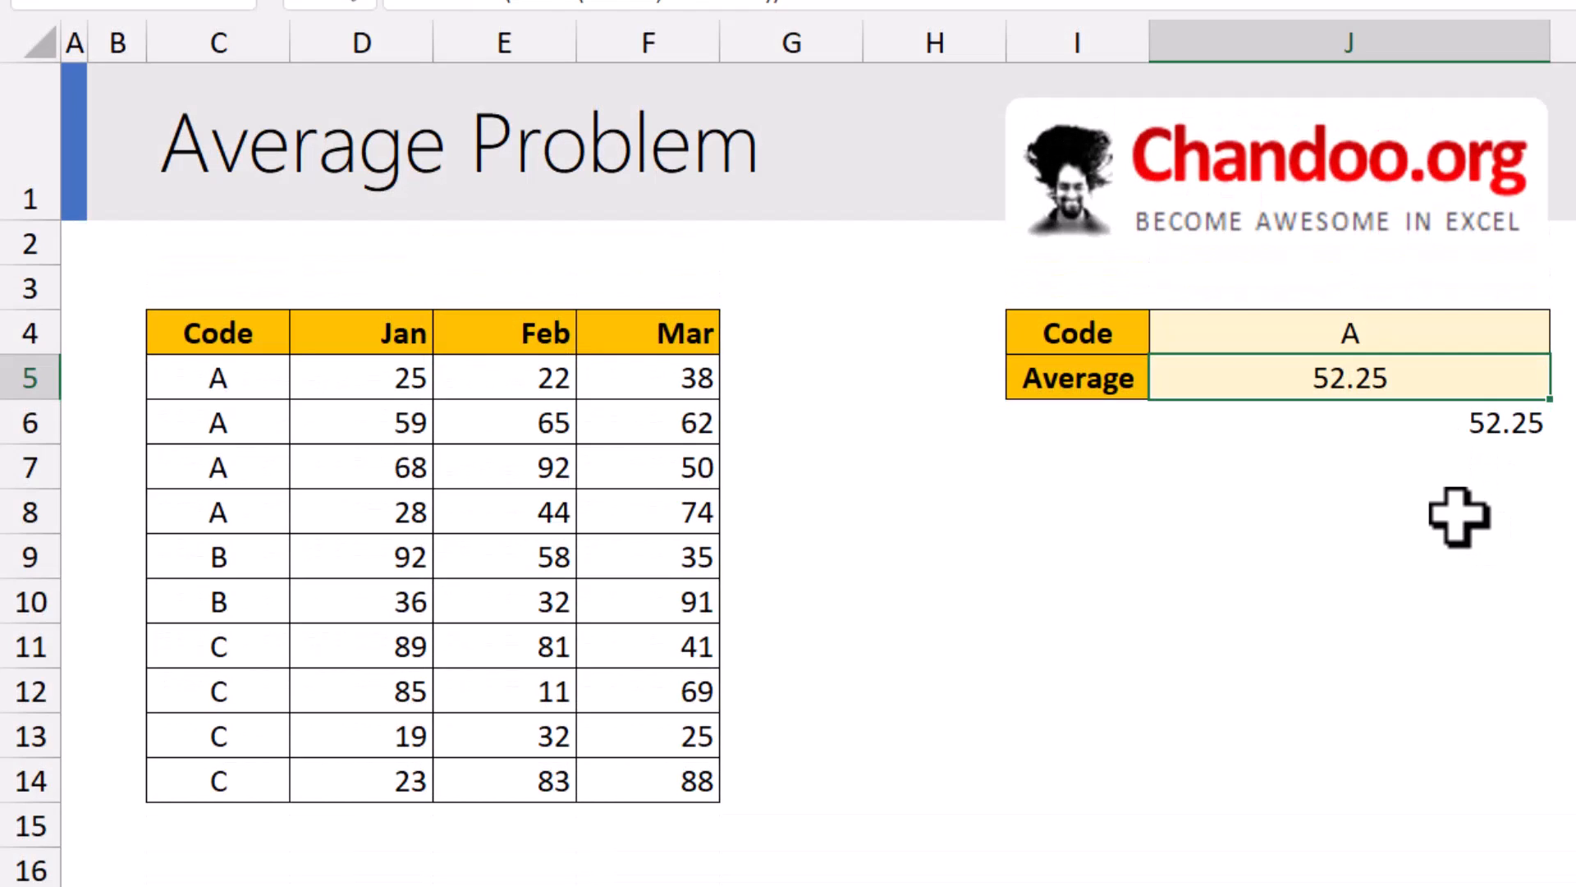
pyautogui.doubleClick(1359, 385)
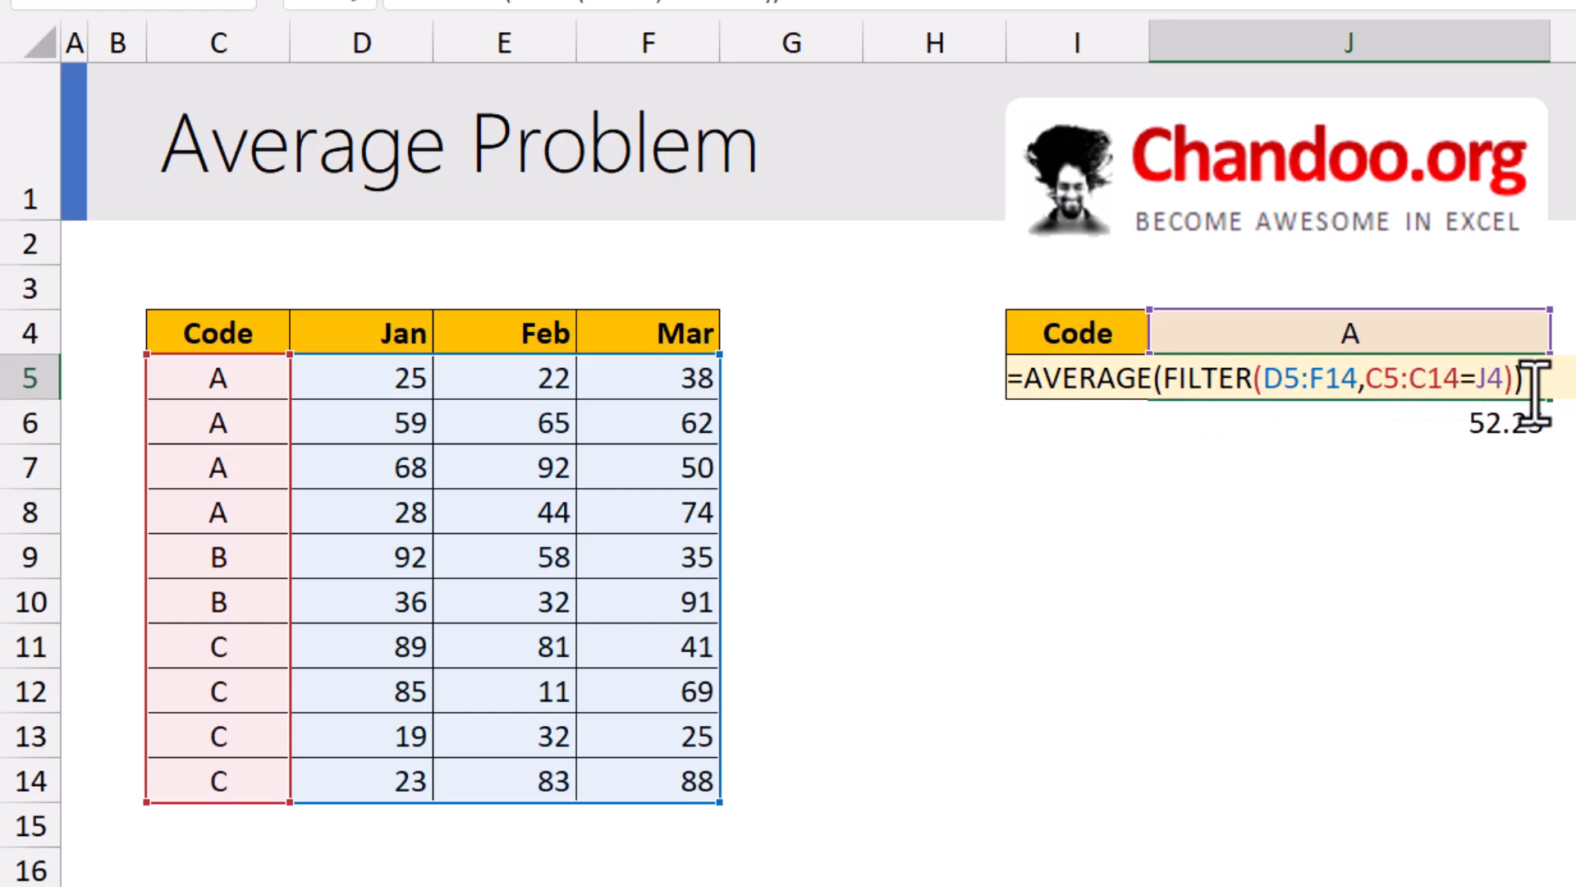
pyautogui.press('Escape')
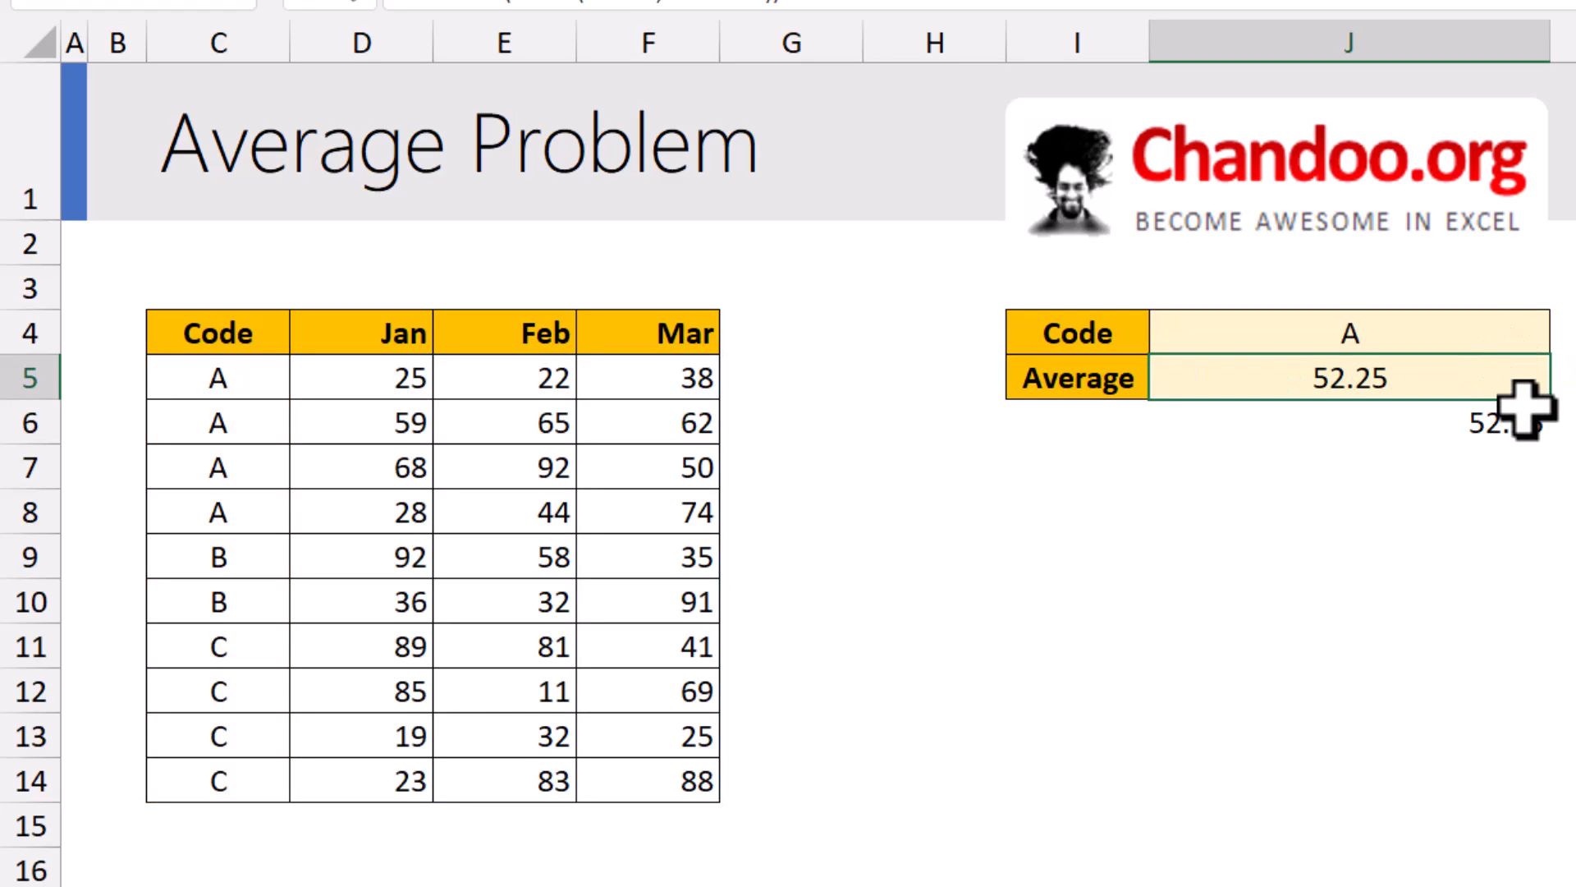